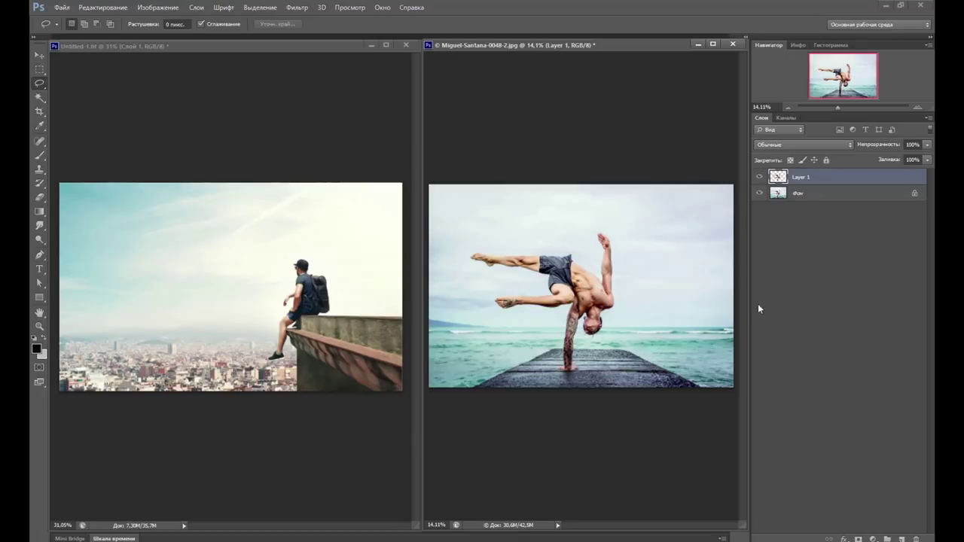
Lasso the handstand man and drag him into the Untitled-1 rooftop image.
drag(463, 248, 646, 259)
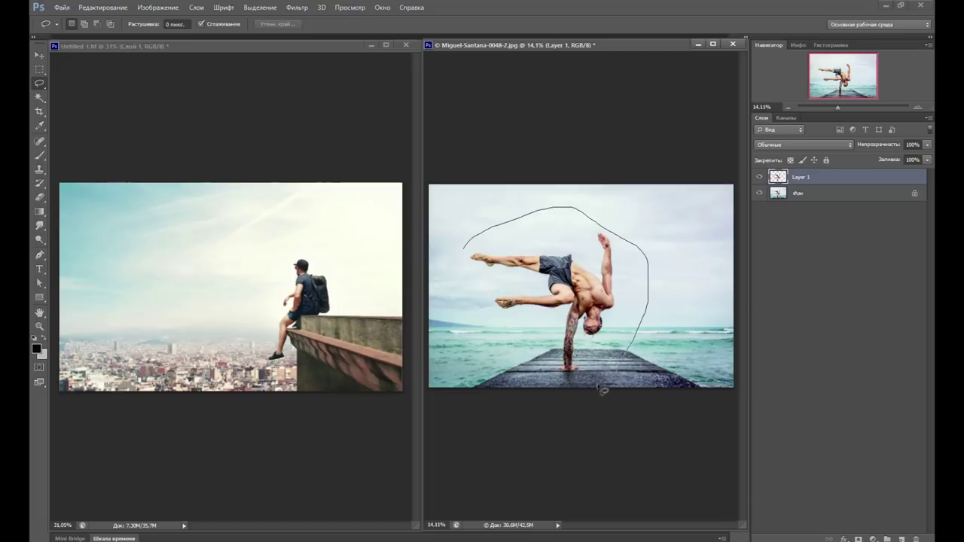
drag(496, 352, 462, 252)
key(v)
drag(573, 295, 305, 288)
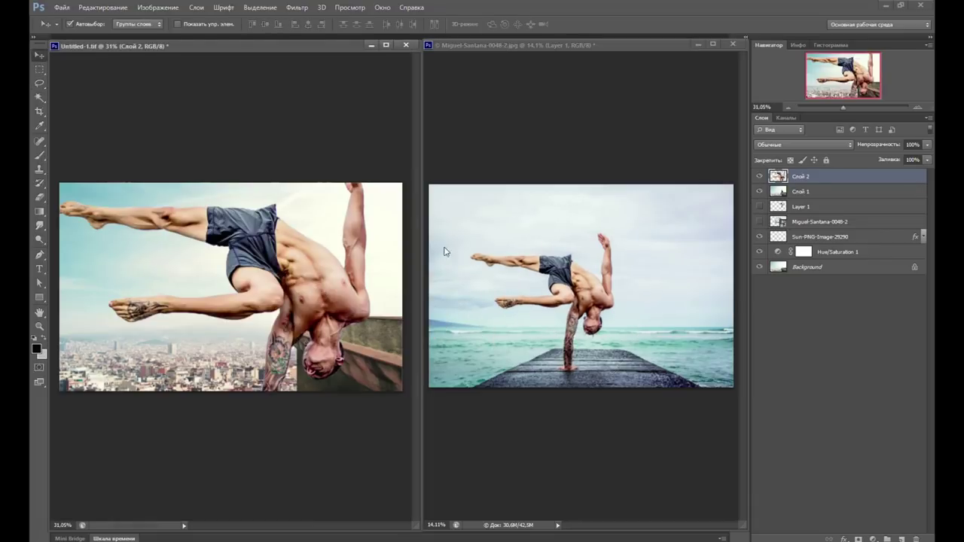
Scale the man to about 35% on the ledge and hide Слой 1 with the seated man.
key(ctrl+t)
drag(368, 156, 280, 233)
mouse_move(271, 298)
mouse_down()
mouse_move(330, 263)
mouse_move(348, 237)
mouse_up()
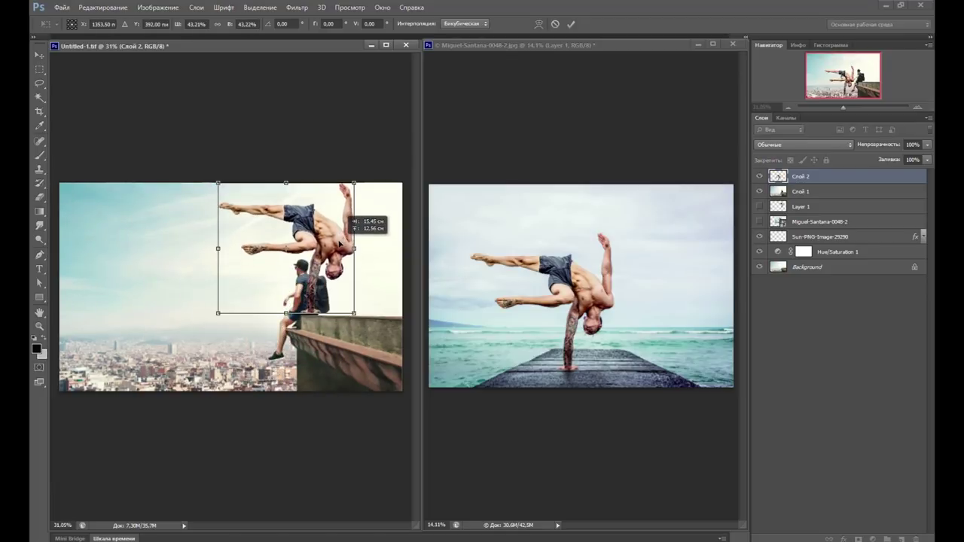
drag(354, 182, 325, 208)
drag(313, 255, 333, 257)
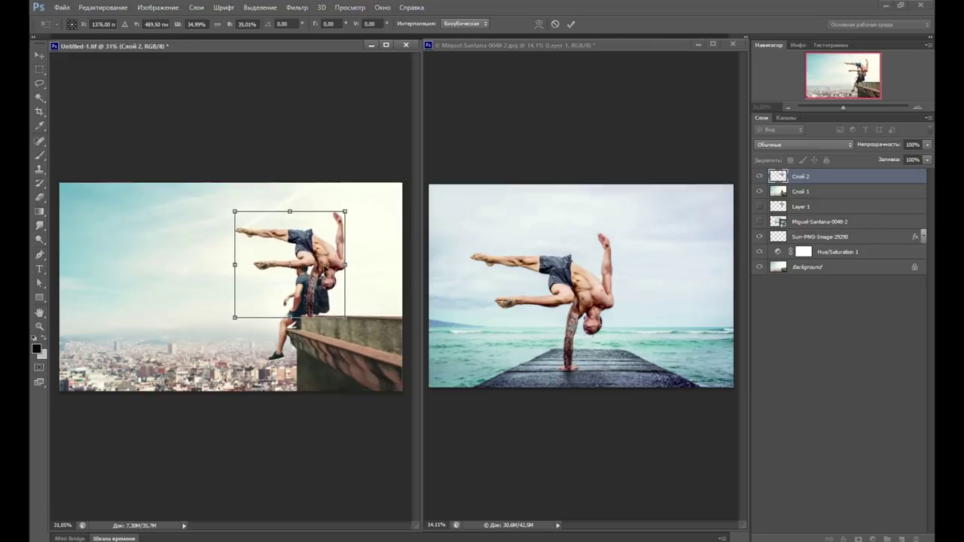
key(Return)
click(759, 191)
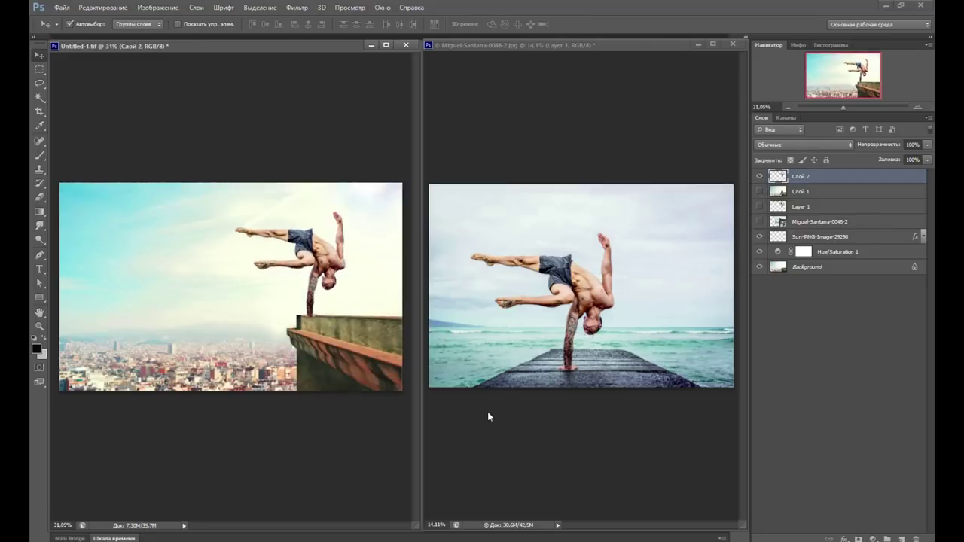
drag(329, 260, 326, 258)
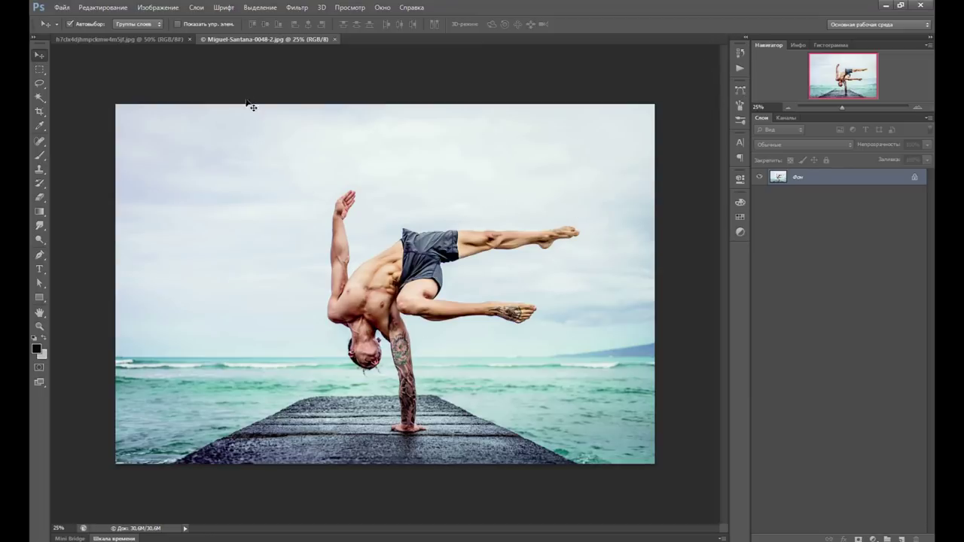
click(172, 39)
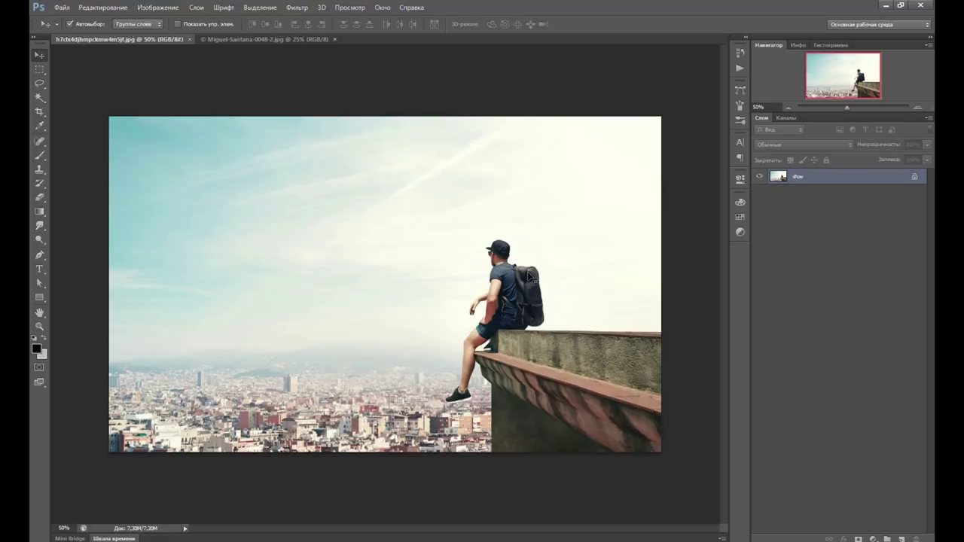
click(312, 38)
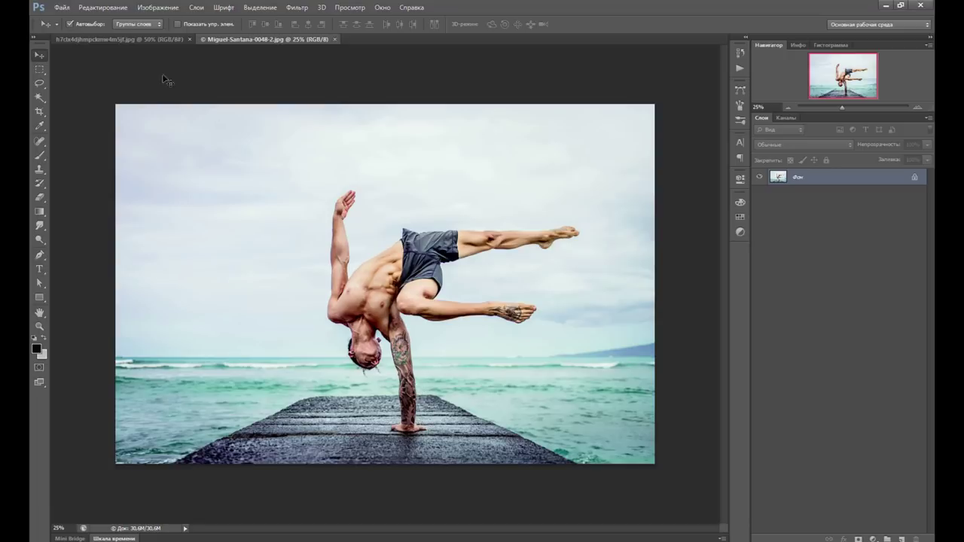
drag(38, 84, 63, 85)
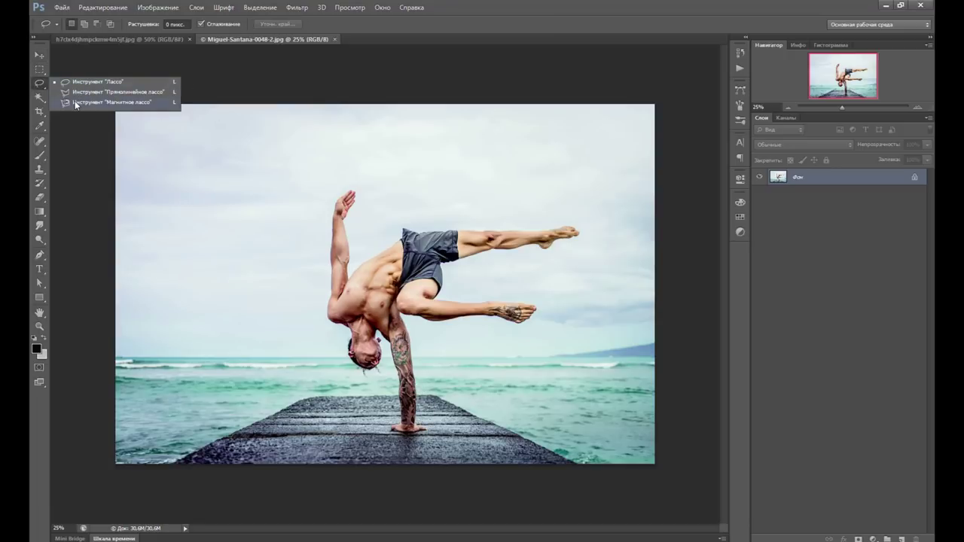
Switch to the Magnetic Lasso and zoom in on the man's planted hand and head.
click(73, 101)
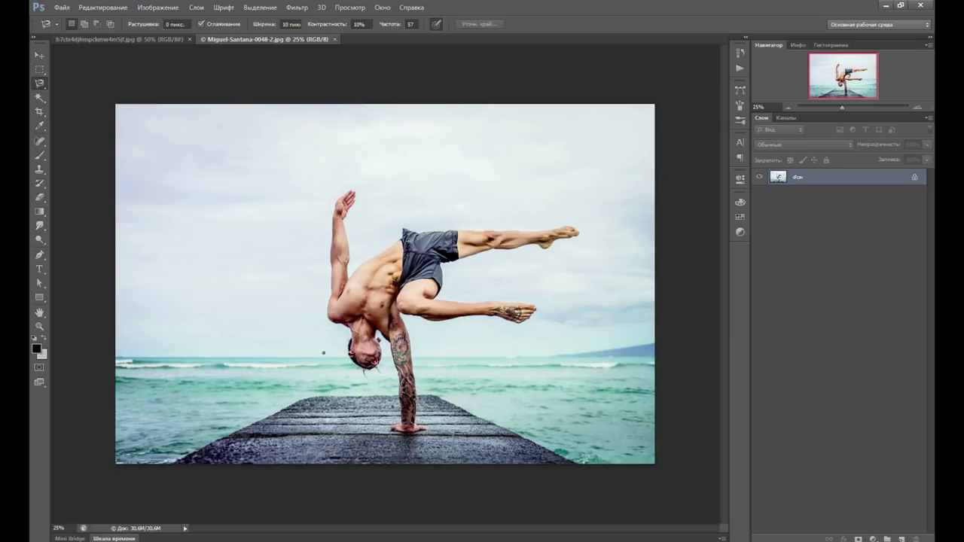
scroll(402, 420, up, 1)
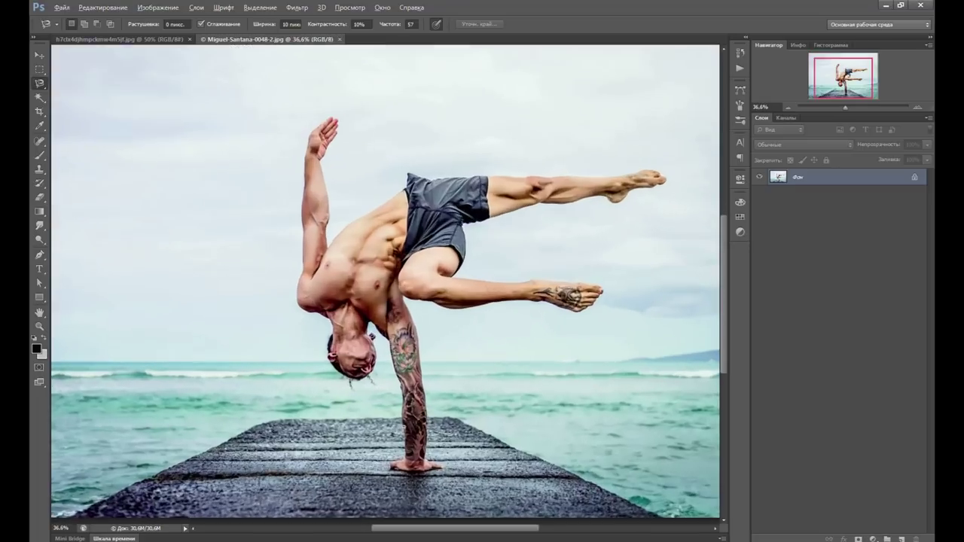
scroll(402, 419, up, 2)
scroll(402, 419, up, 2)
scroll(402, 419, up, 1)
drag(384, 251, 375, 204)
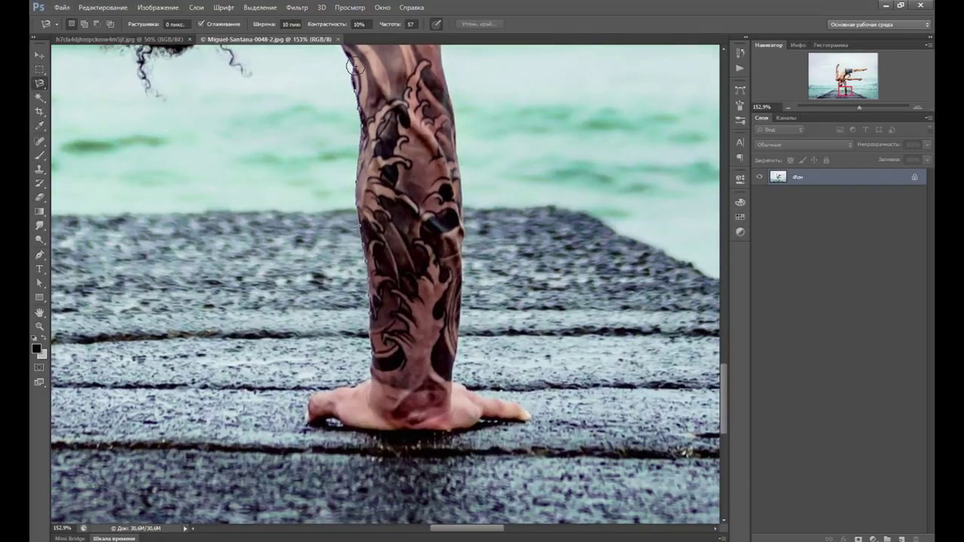
drag(357, 77, 408, 322)
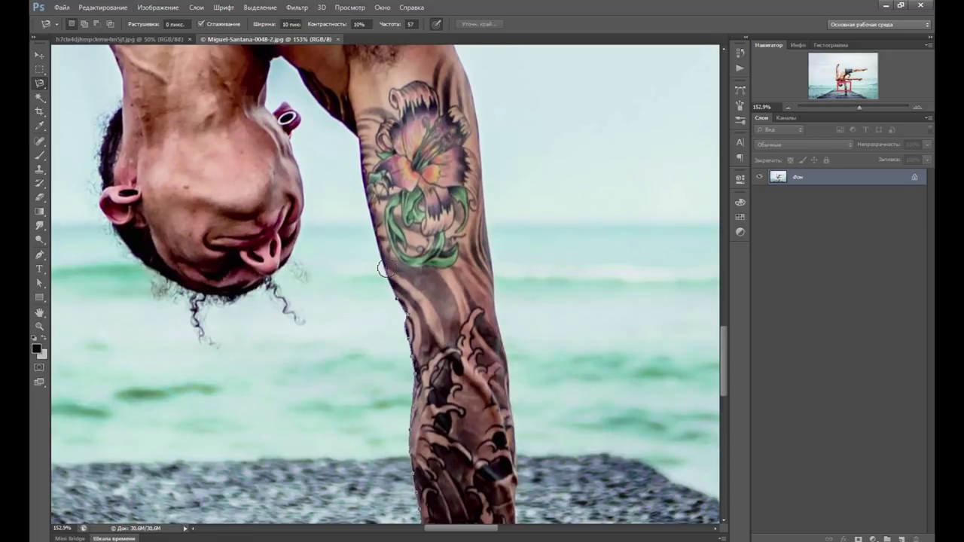
Trace the magnetic outline around the man's arms, raised hand and body into a closed selection.
mouse_move(377, 236)
mouse_down()
mouse_move(362, 134)
mouse_move(320, 102)
mouse_move(267, 94)
mouse_move(298, 125)
mouse_move(305, 198)
mouse_move(225, 297)
mouse_move(104, 215)
mouse_move(104, 136)
mouse_move(268, 335)
mouse_move(123, 256)
mouse_move(119, 204)
mouse_up()
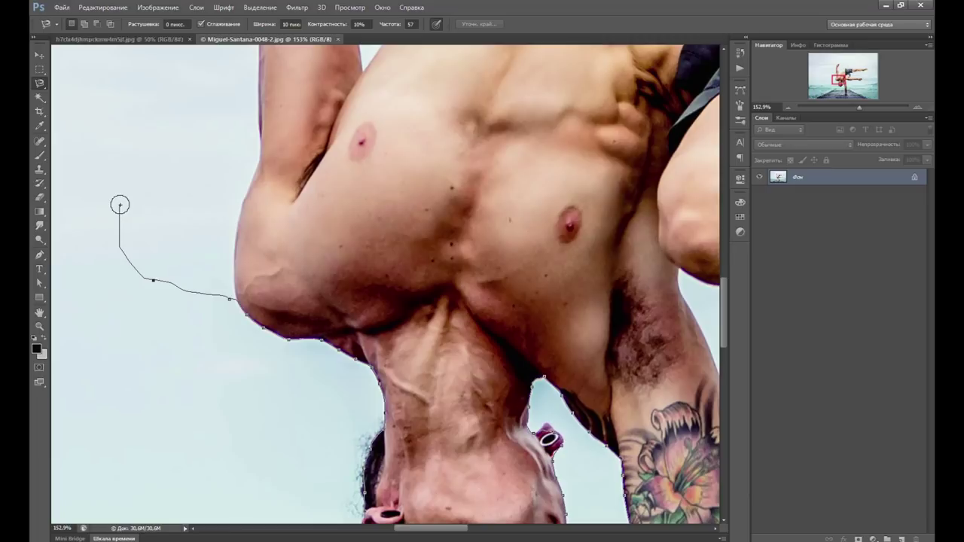
key(BackSpace)
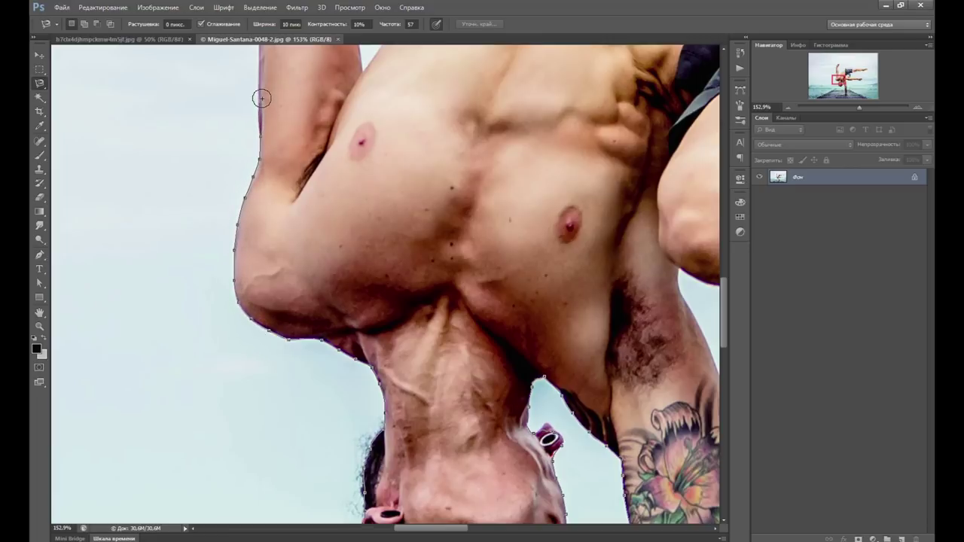
drag(258, 56, 365, 452)
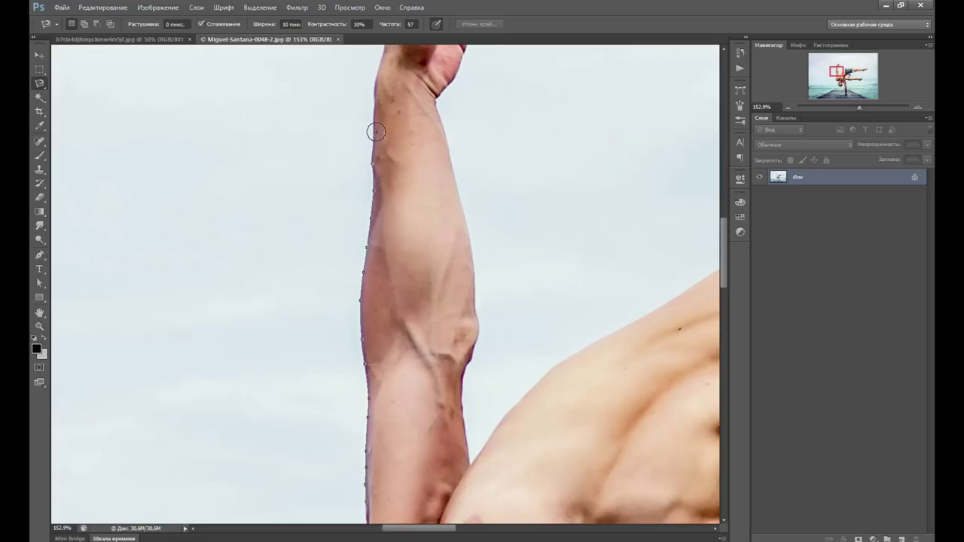
drag(376, 76, 359, 313)
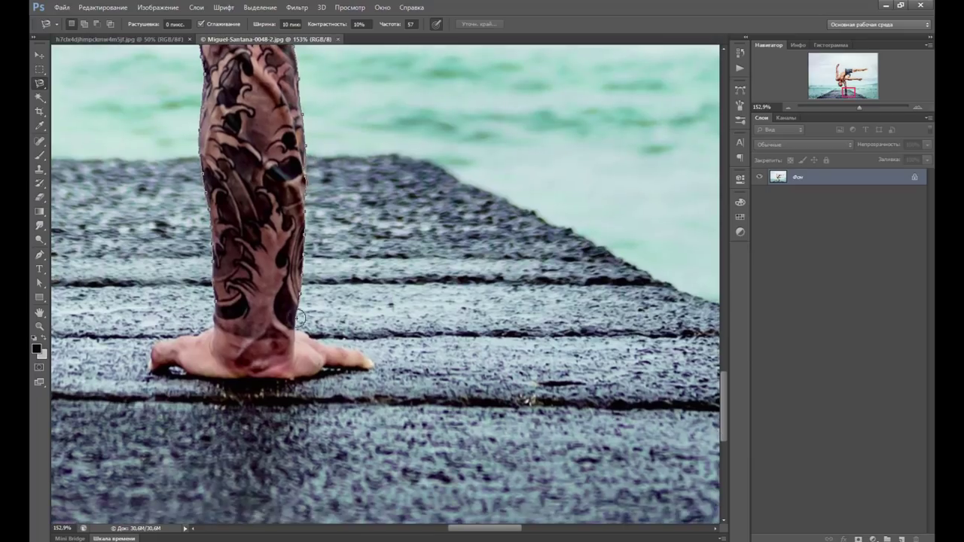
double_click(226, 309)
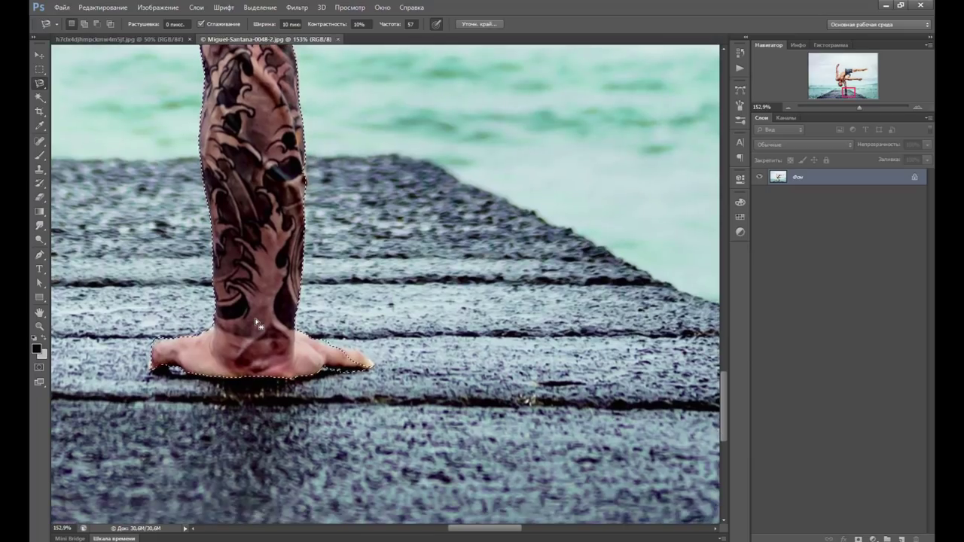
Zoom and pan over the forearm, hand and feet on the pier to inspect the selection edge.
scroll(313, 223, down, 2)
scroll(313, 223, down, 2)
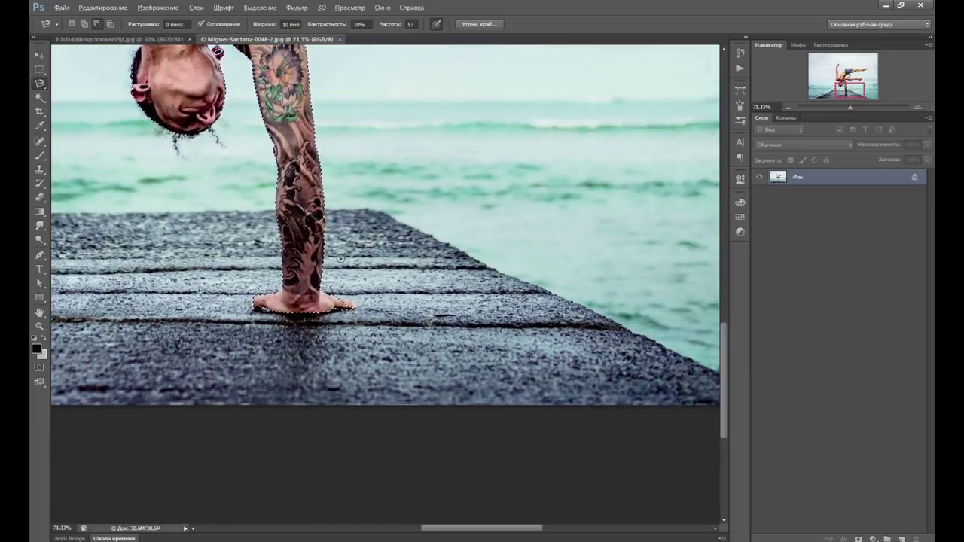
scroll(349, 167, down, 1)
scroll(439, 342, down, 2)
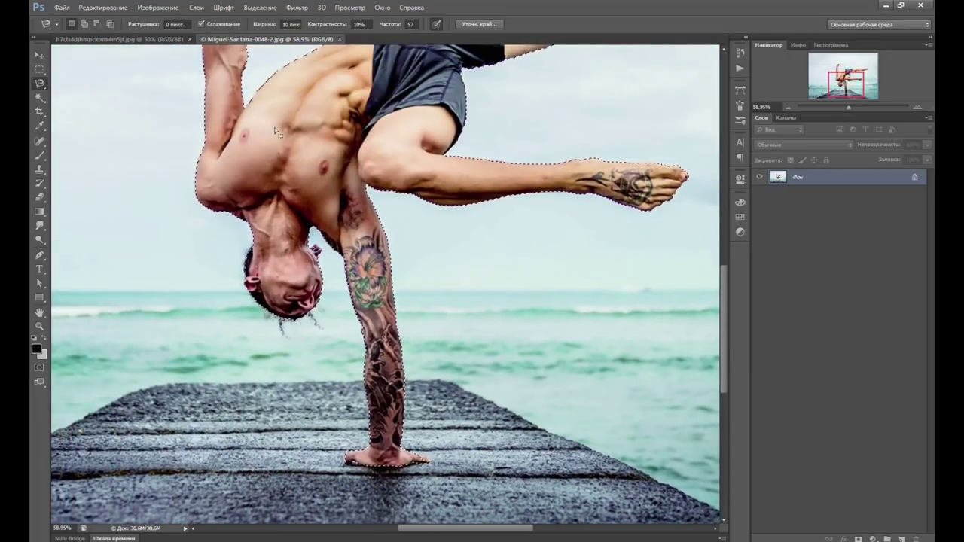
scroll(252, 275, up, 1)
scroll(252, 275, up, 2)
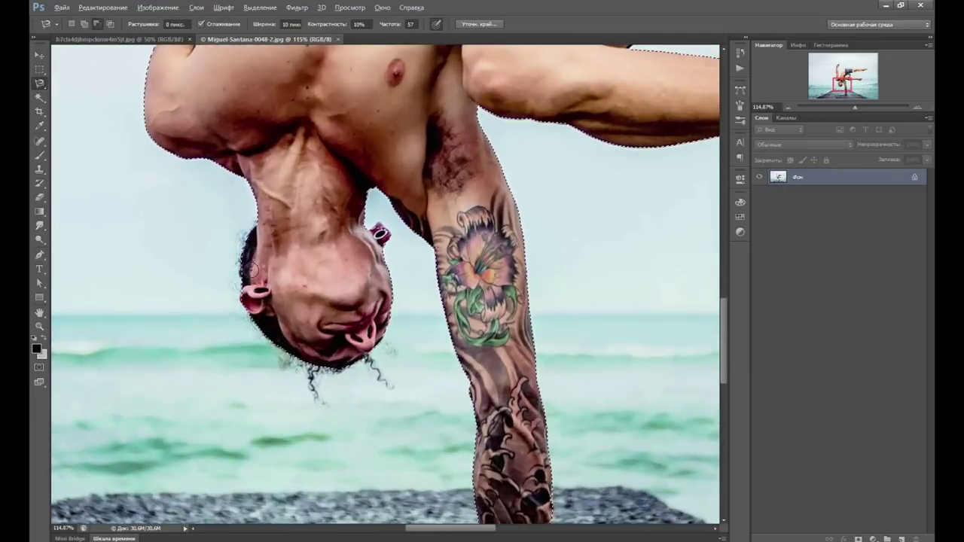
scroll(252, 275, up, 1)
drag(479, 362, 488, 278)
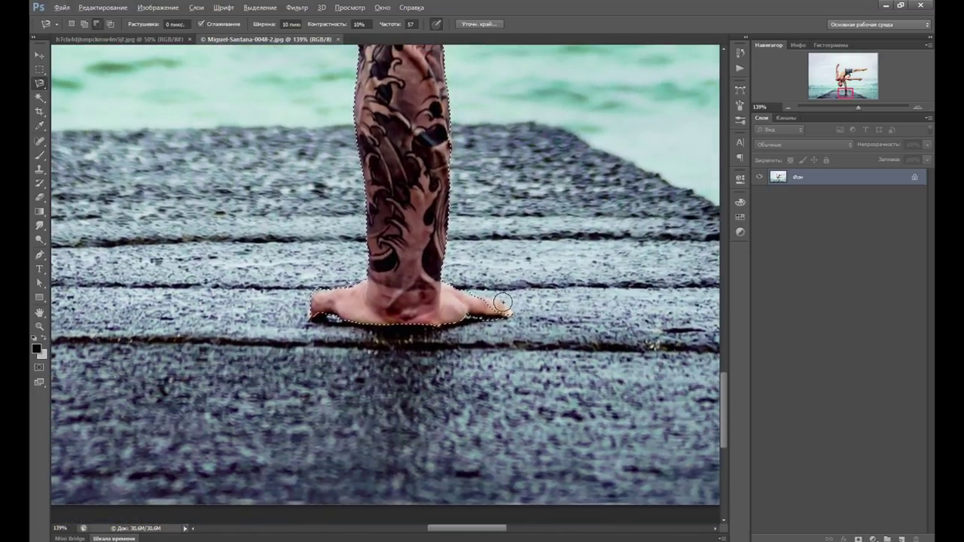
scroll(489, 283, up, 1)
scroll(490, 282, up, 1)
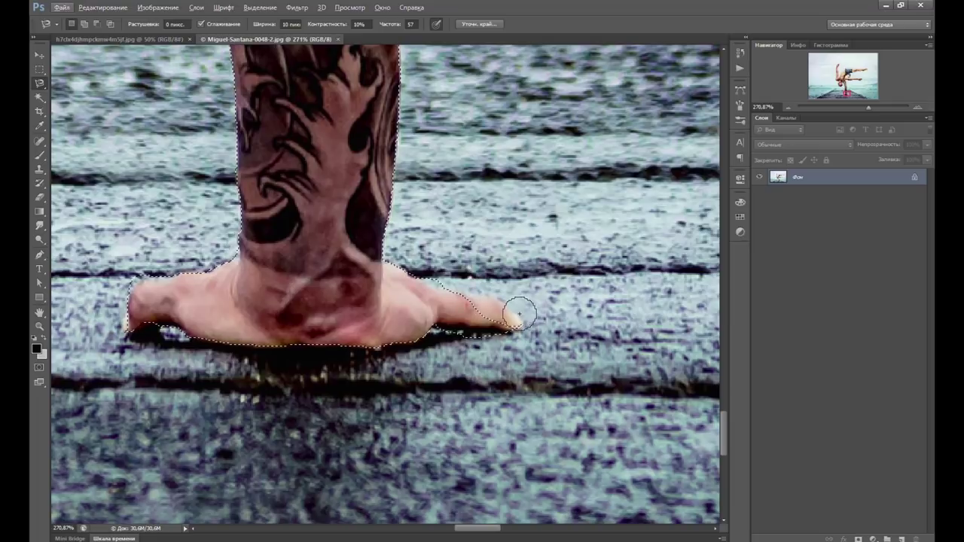
drag(39, 84, 62, 81)
Add the finger's underside to the selection with a Shift freehand Lasso, then fit the image on screen.
click(39, 84)
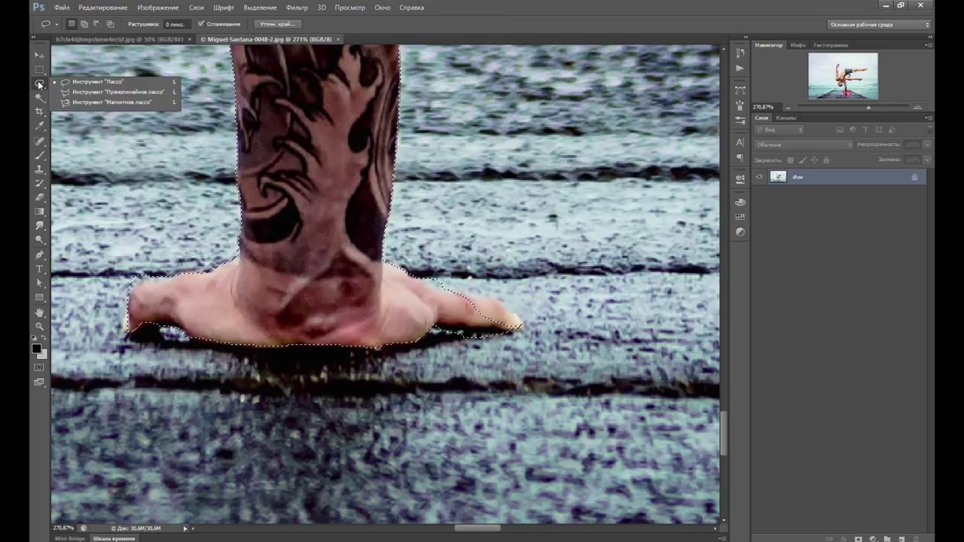
click(94, 81)
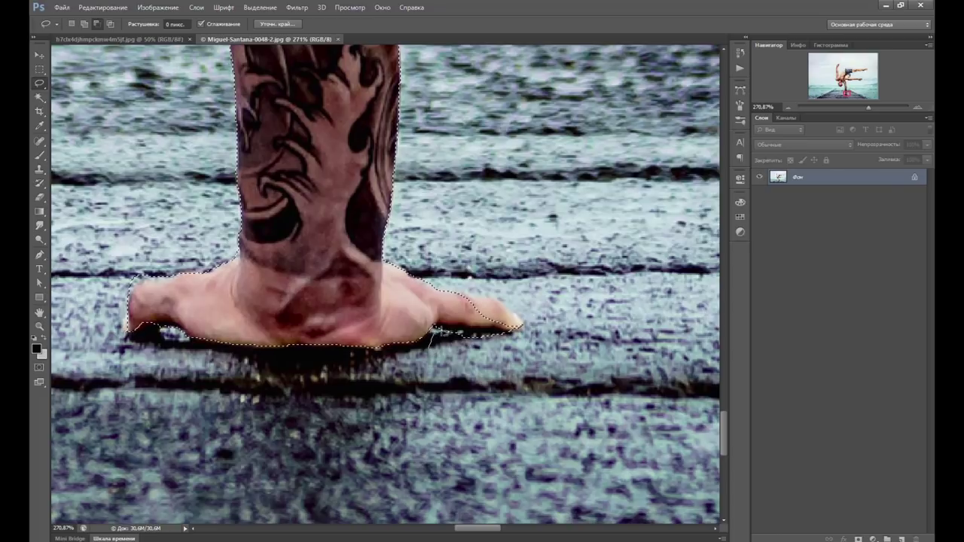
key(shift)
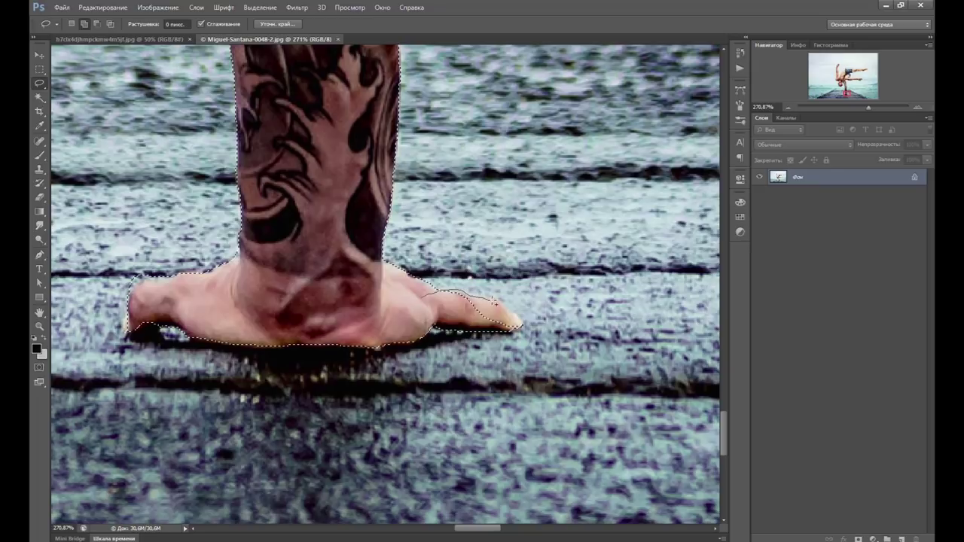
mouse_move(518, 329)
mouse_down()
mouse_move(442, 325)
mouse_move(415, 303)
mouse_up()
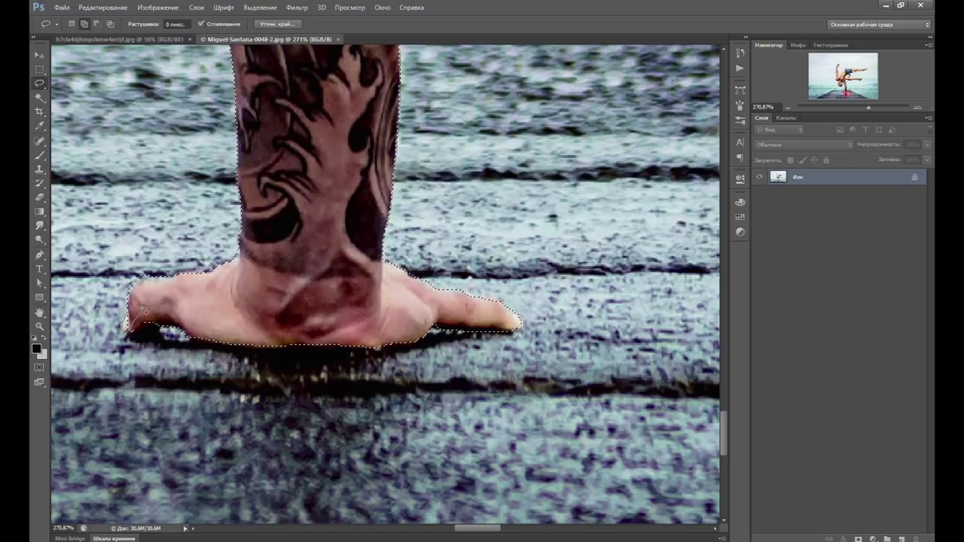
key(ctrl+0)
key(v)
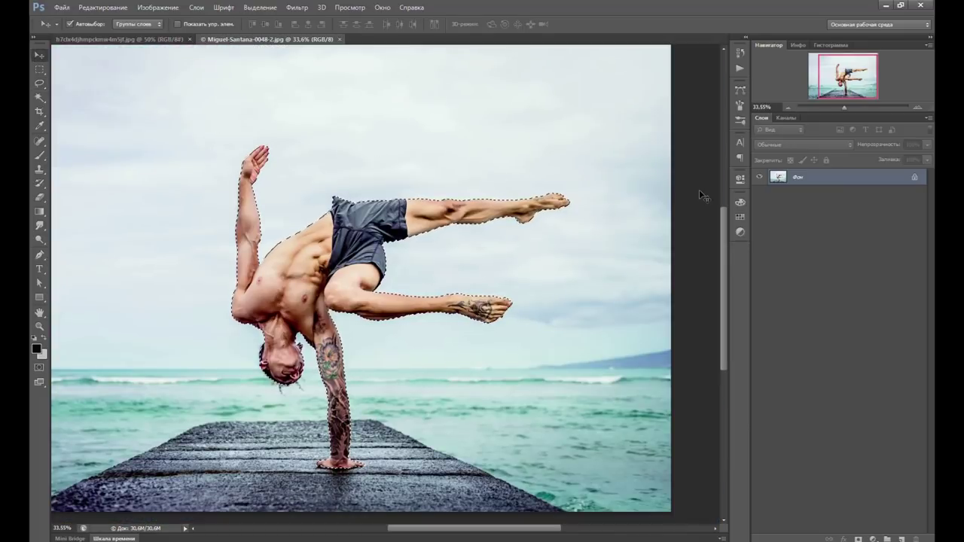
Copy the selected man to a new layer and drag him into the city photo.
key(ctrl+j)
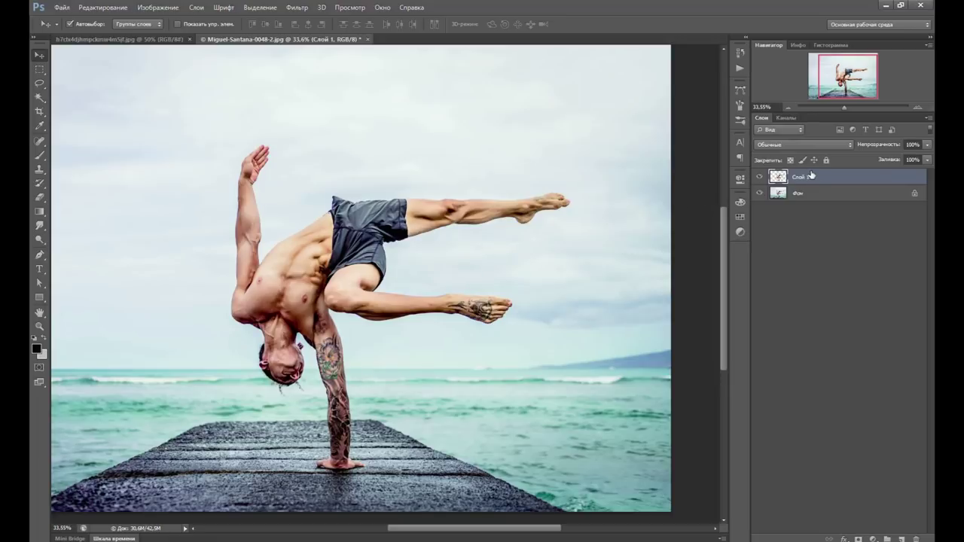
click(760, 194)
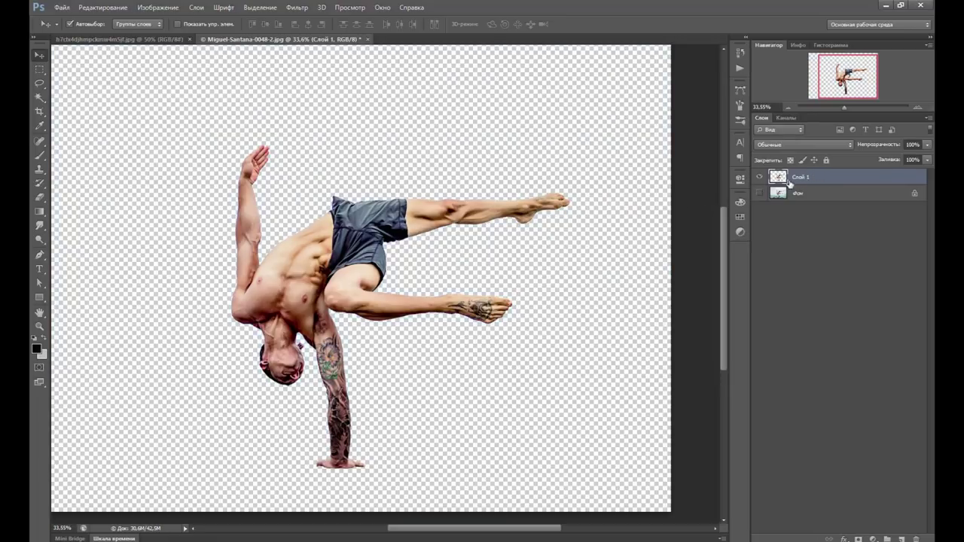
click(759, 195)
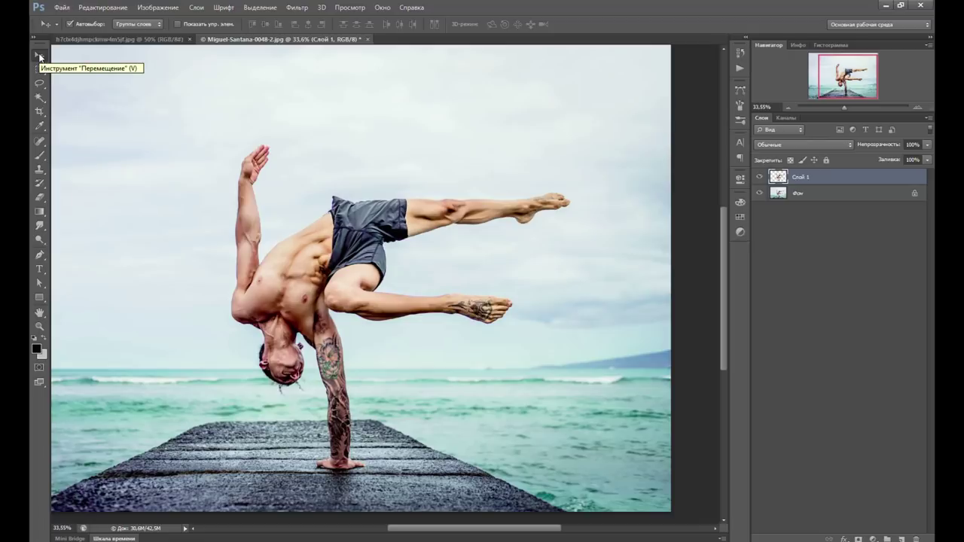
drag(354, 250, 321, 230)
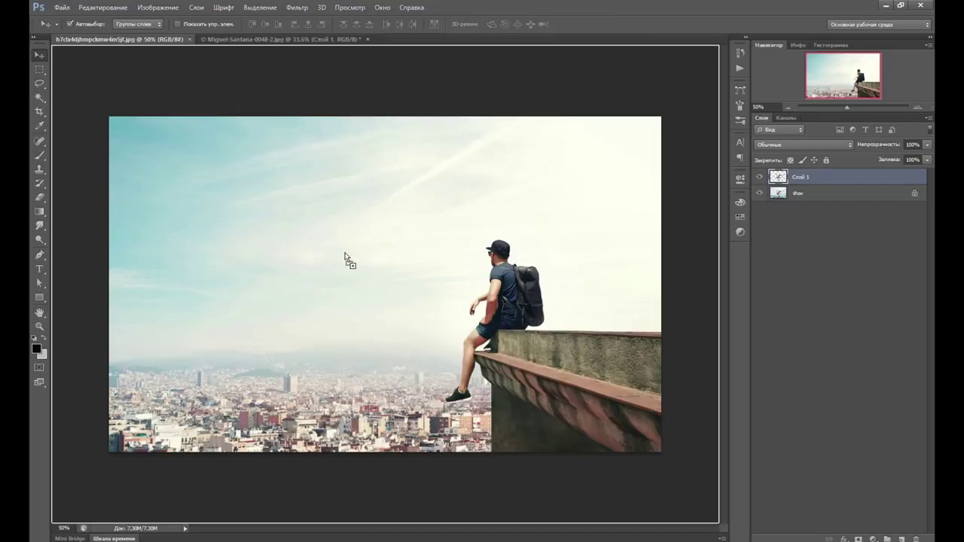
drag(321, 230, 347, 259)
drag(366, 291, 353, 271)
Shrink the handstand man to about 37.5% and place him over the rooftop ledge.
key(ctrl+t)
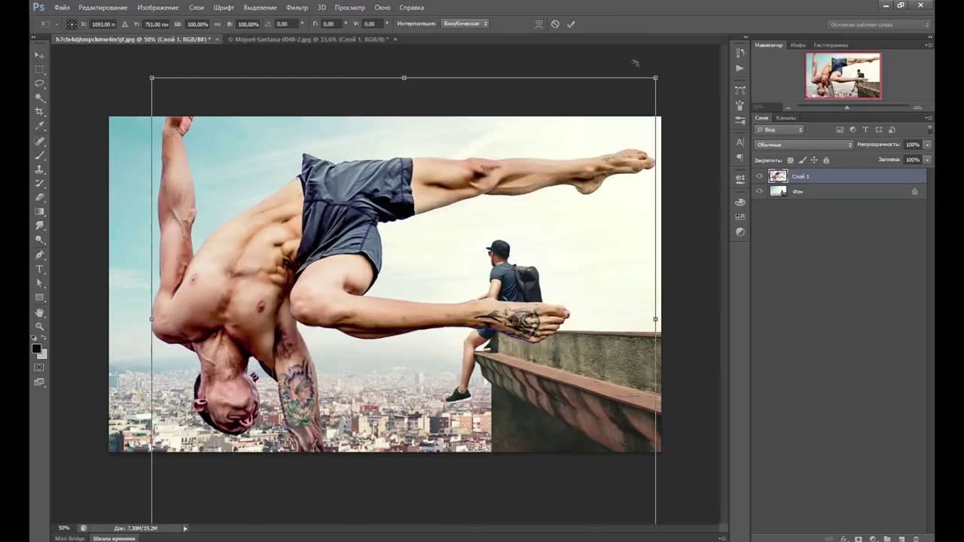
drag(658, 77, 509, 240)
drag(375, 368, 533, 278)
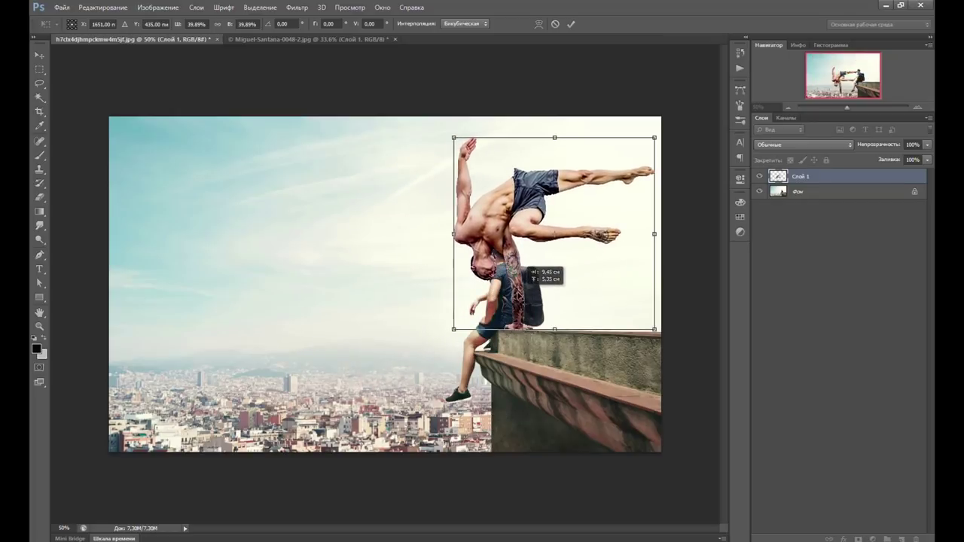
drag(654, 137, 633, 143)
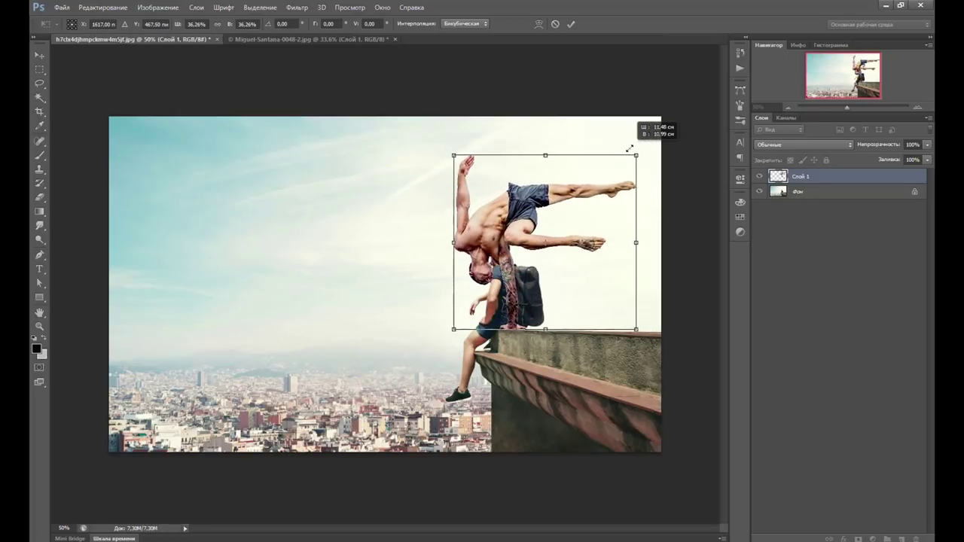
key(Return)
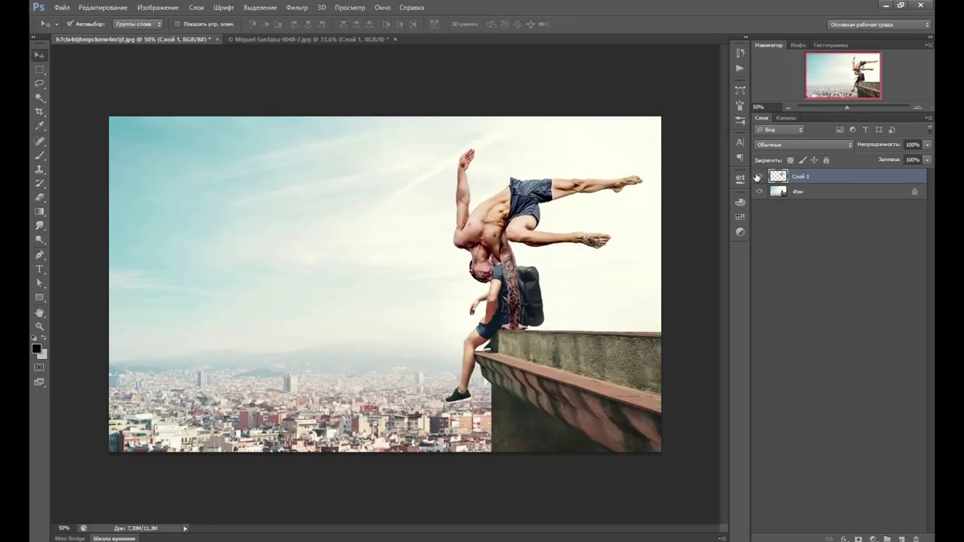
Hide the handstand layer, zoom to the seated man, and choose the Polygonal Lasso.
click(759, 177)
scroll(573, 325, up, 2)
scroll(557, 313, up, 2)
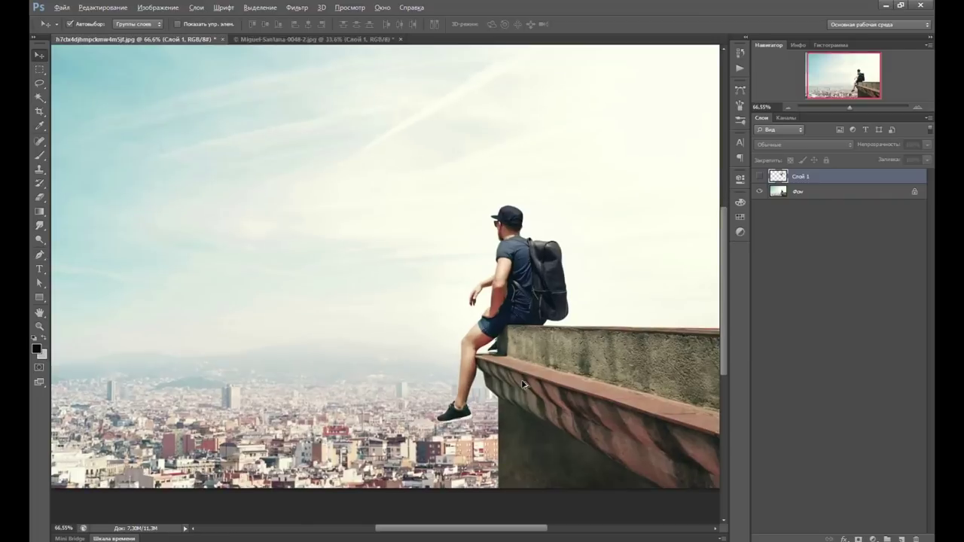
scroll(542, 301, up, 1)
drag(542, 299, 415, 245)
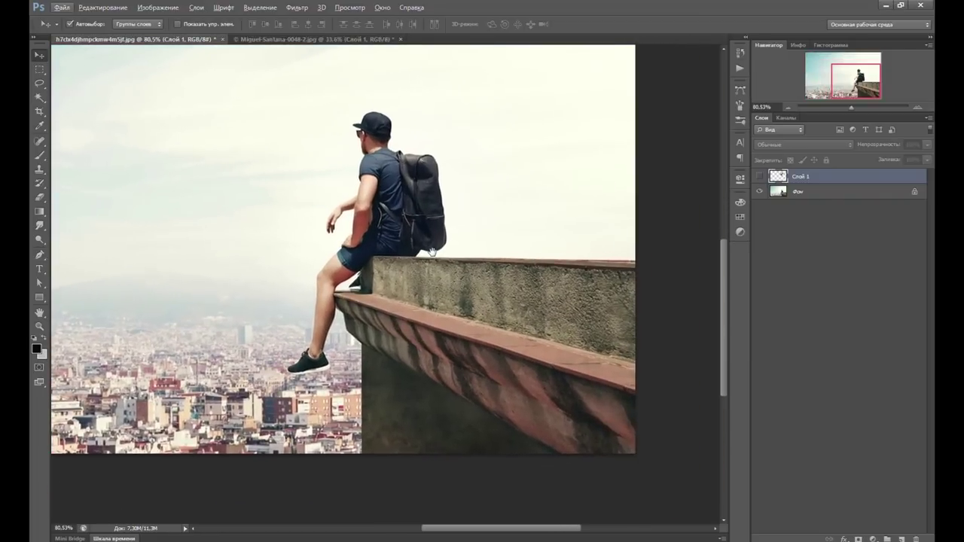
scroll(381, 286, up, 3)
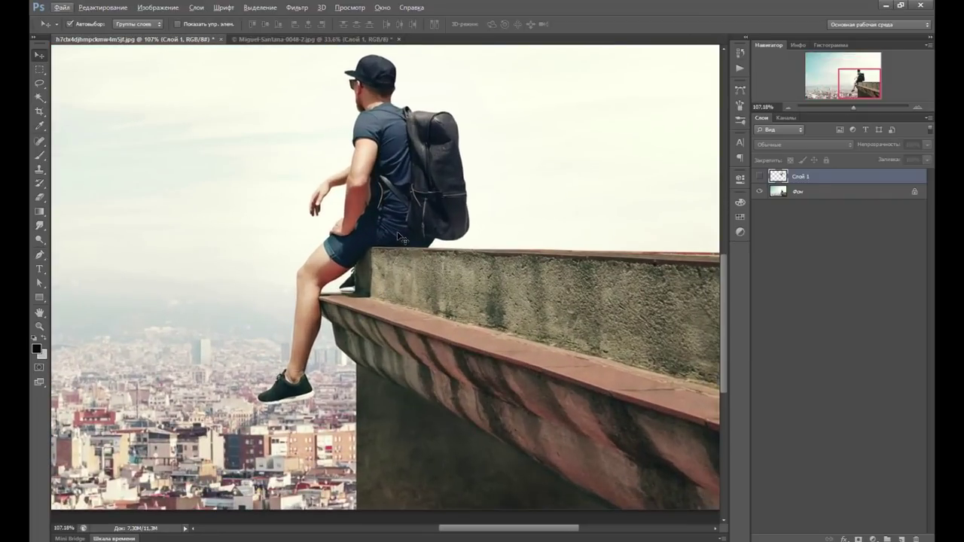
drag(393, 222, 408, 265)
drag(40, 83, 65, 97)
click(65, 93)
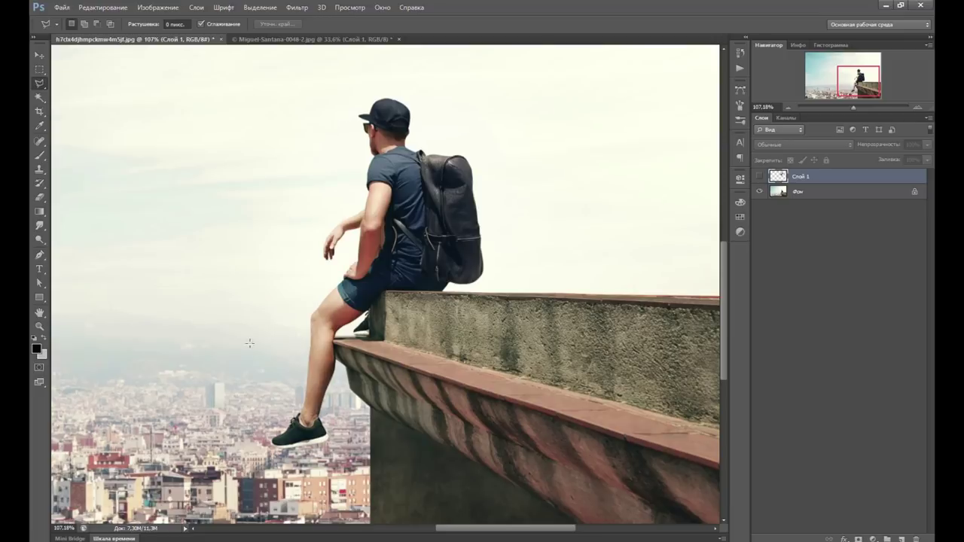
Outline the seated man and surrounding sky with a polygonal selection.
drag(222, 321, 259, 189)
click(122, 352)
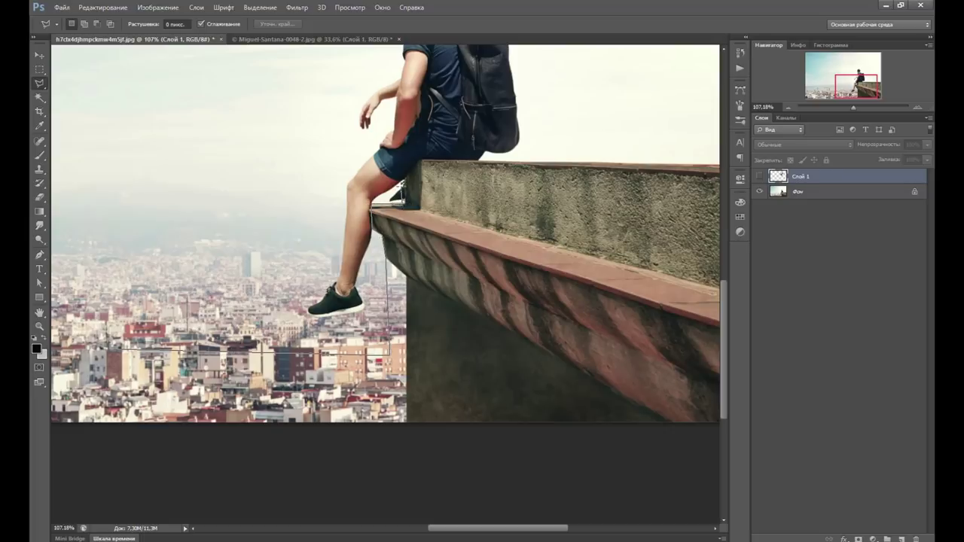
click(531, 160)
click(594, 185)
click(529, 75)
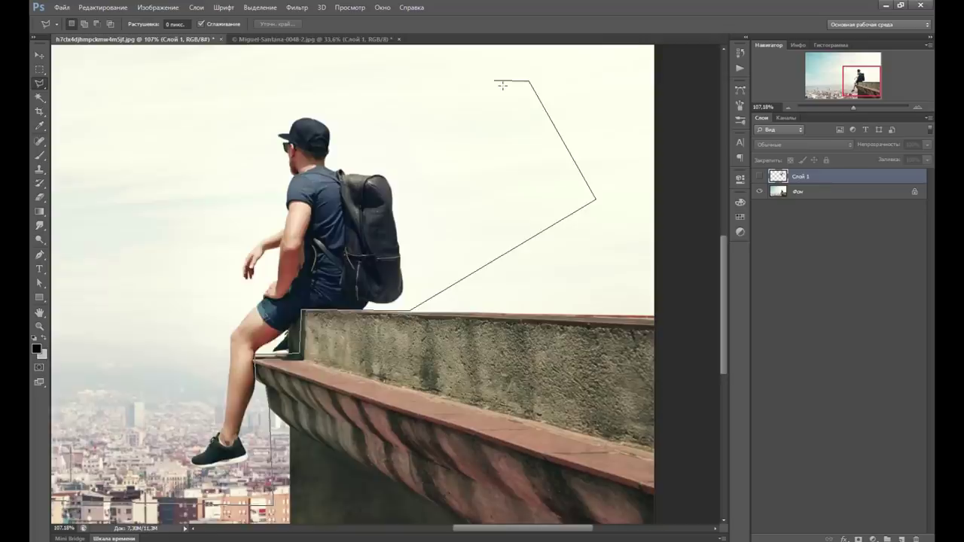
click(625, 67)
click(134, 60)
click(71, 260)
click(83, 433)
double_click(106, 484)
Add the knee area to the selection and make the Фон background layer active for cloning.
scroll(274, 266, down, 1)
scroll(273, 267, down, 1)
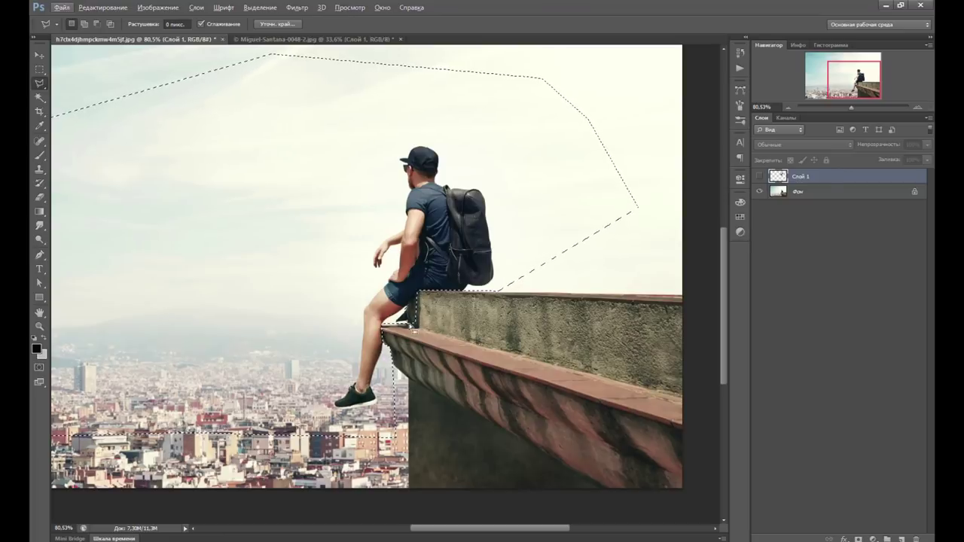
scroll(411, 329, up, 3)
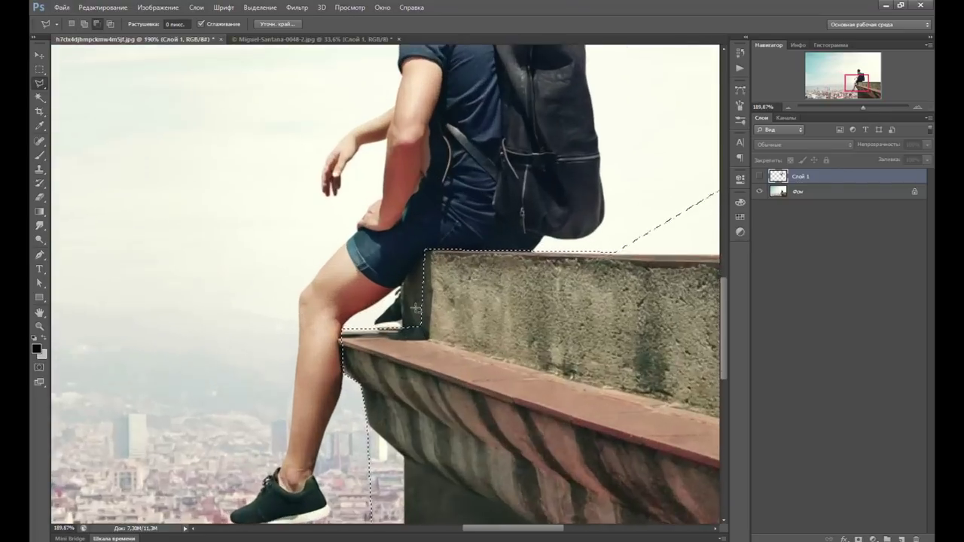
scroll(362, 339, up, 1)
shift+click(242, 282)
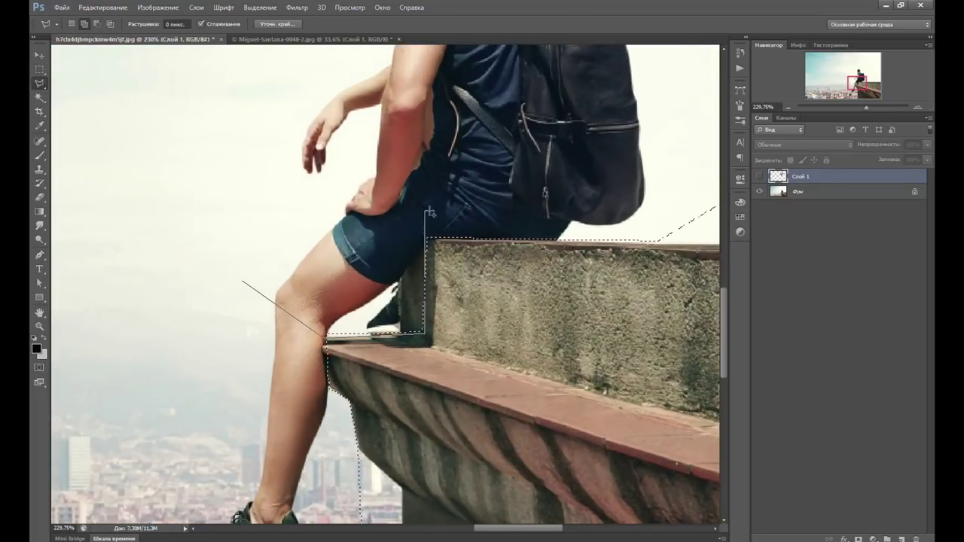
scroll(322, 308, down, 2)
scroll(323, 309, down, 1)
scroll(323, 309, down, 1)
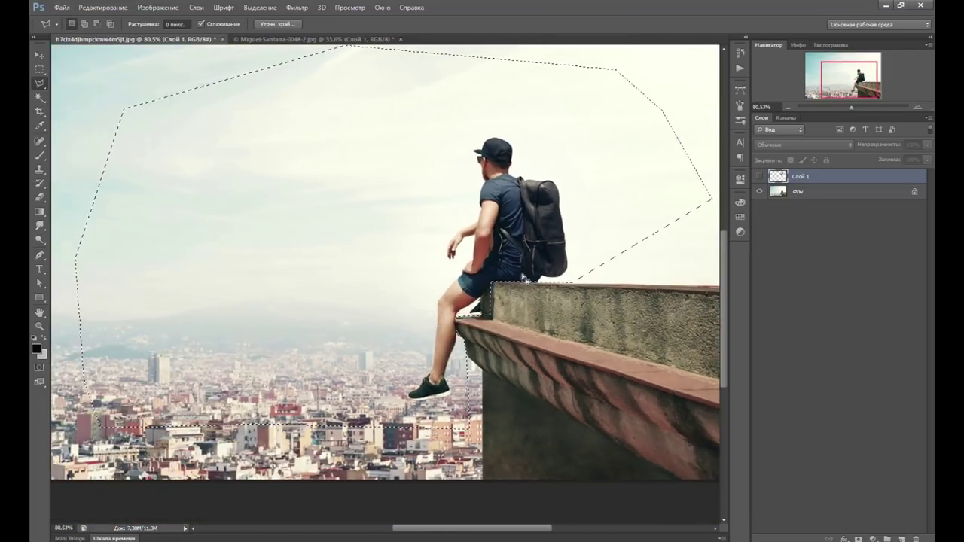
key(alt+bracketleft)
key(s)
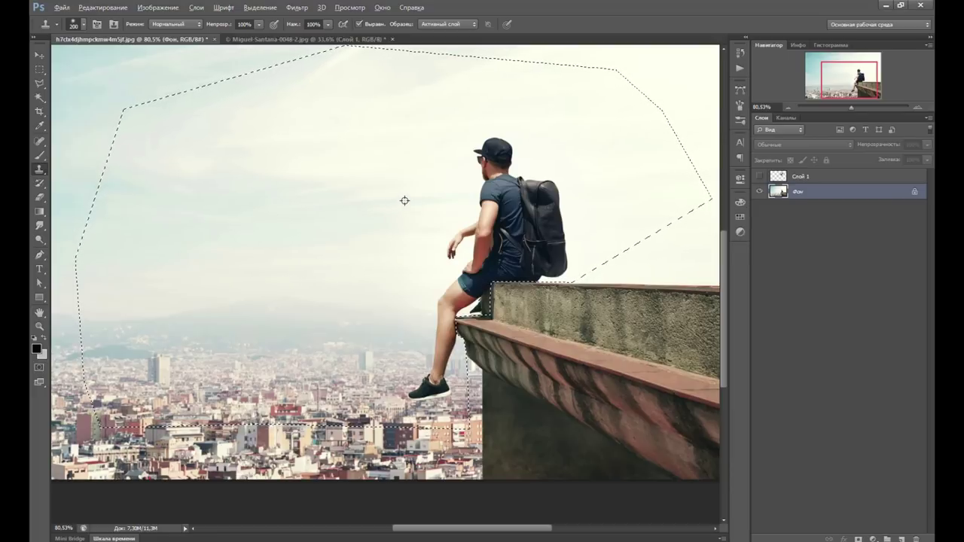
Clone sky and city over the seated man, backpack and shoe, then deselect.
click(481, 195)
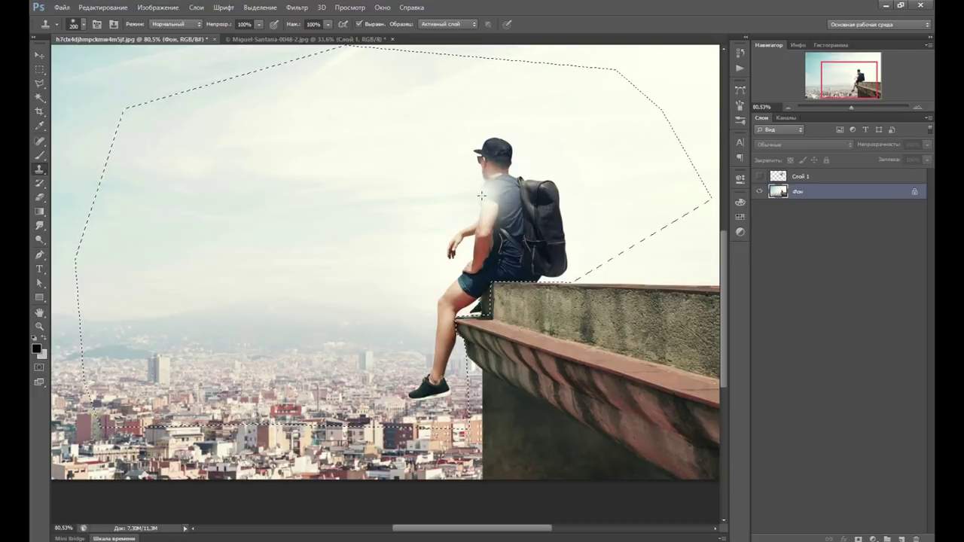
mouse_move(487, 198)
mouse_down()
mouse_move(497, 162)
mouse_move(505, 192)
mouse_move(480, 157)
mouse_up()
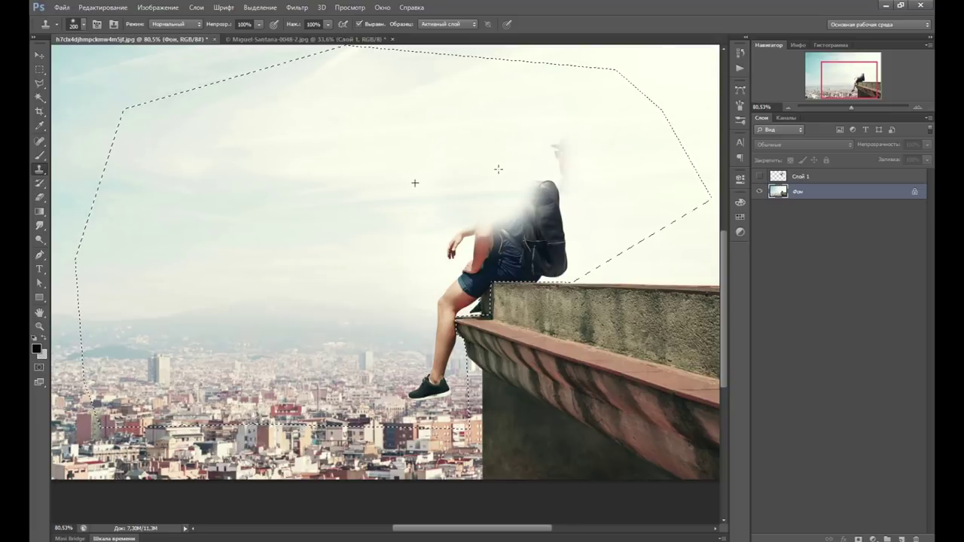
mouse_move(451, 195)
mouse_down()
mouse_move(439, 254)
mouse_move(486, 230)
mouse_move(437, 342)
mouse_move(429, 392)
mouse_up()
mouse_move(520, 153)
mouse_down()
mouse_move(512, 263)
mouse_move(560, 226)
mouse_move(561, 260)
mouse_up()
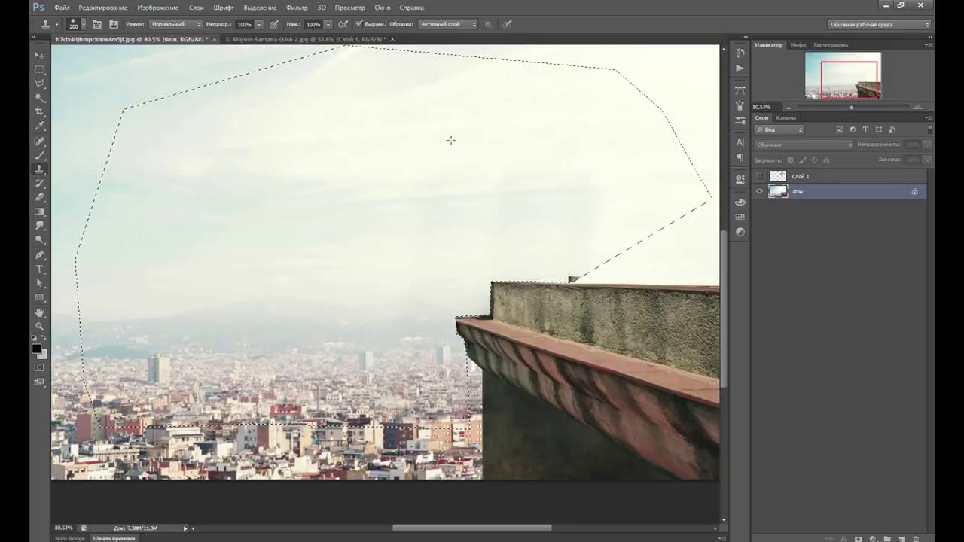
click(577, 301)
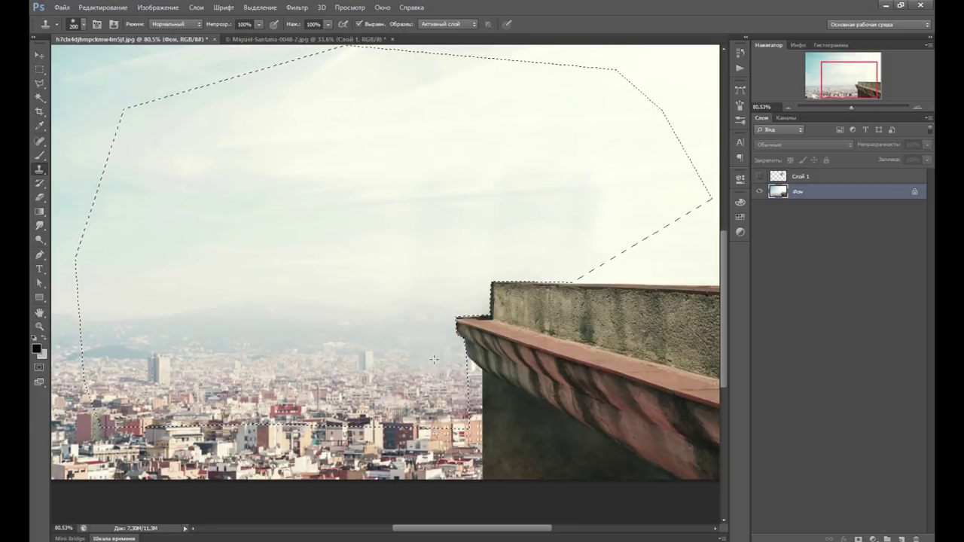
drag(441, 363, 373, 359)
key(ctrl+z)
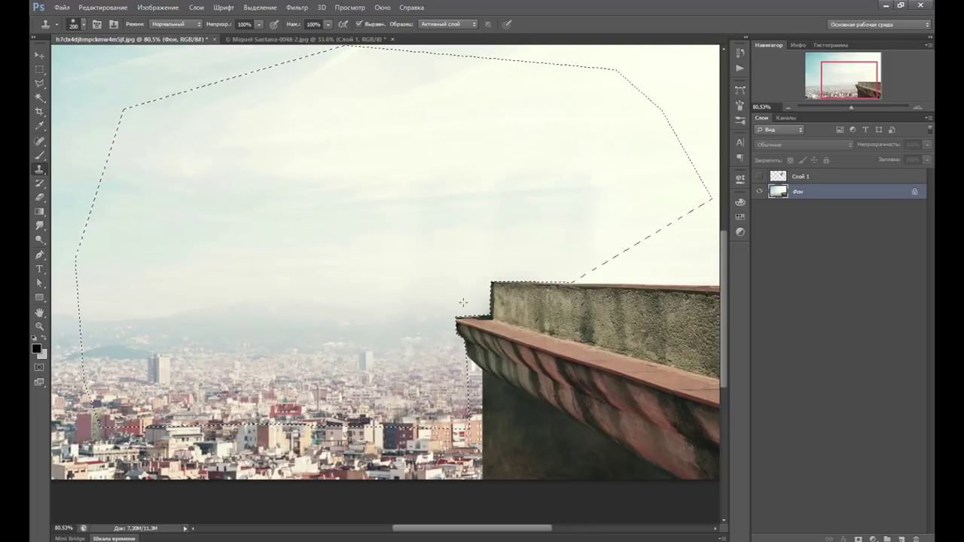
click(670, 279)
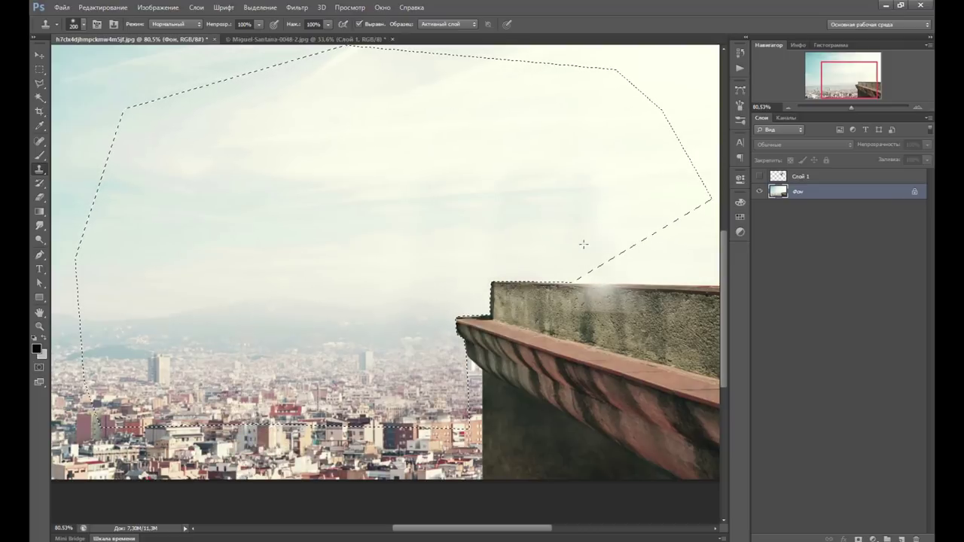
alt+scroll(596, 232, down, 2)
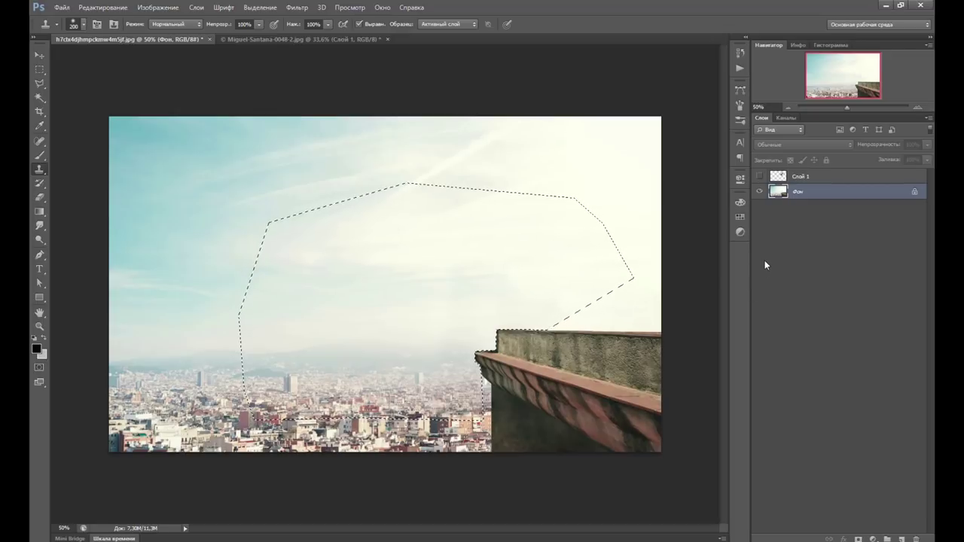
key(ctrl+d)
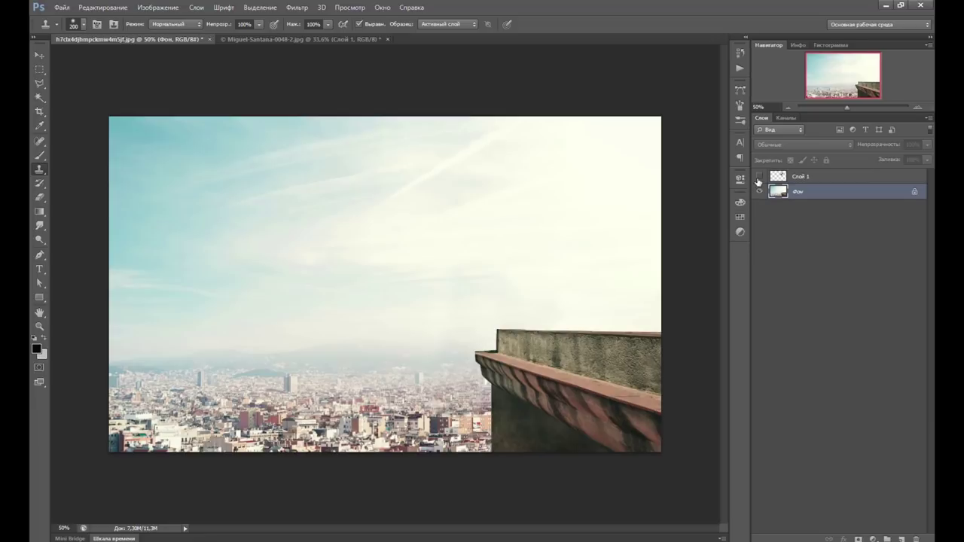
Show Слой 1 and nudge the handstand man down onto the ledge.
click(759, 176)
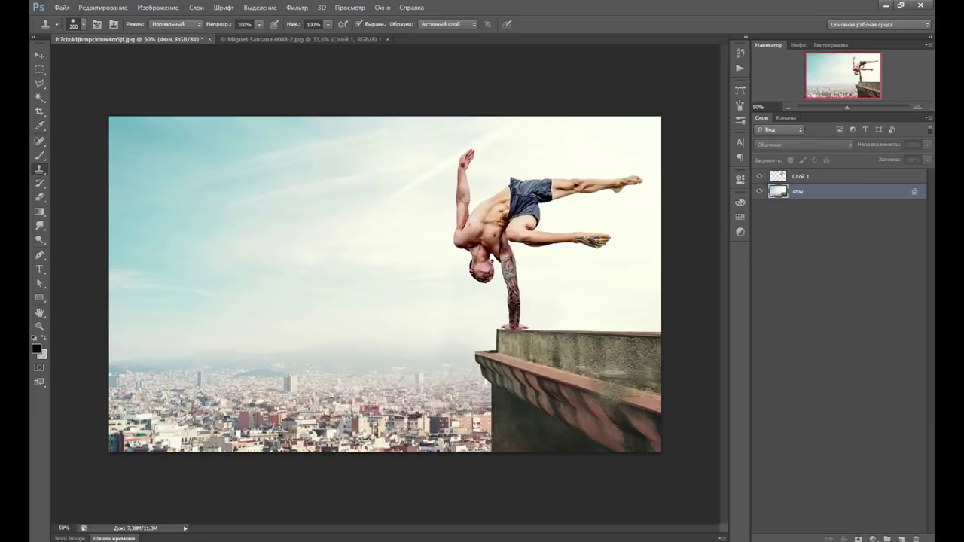
click(40, 55)
alt+scroll(520, 307, up, 5)
click(519, 307)
drag(519, 305, 519, 308)
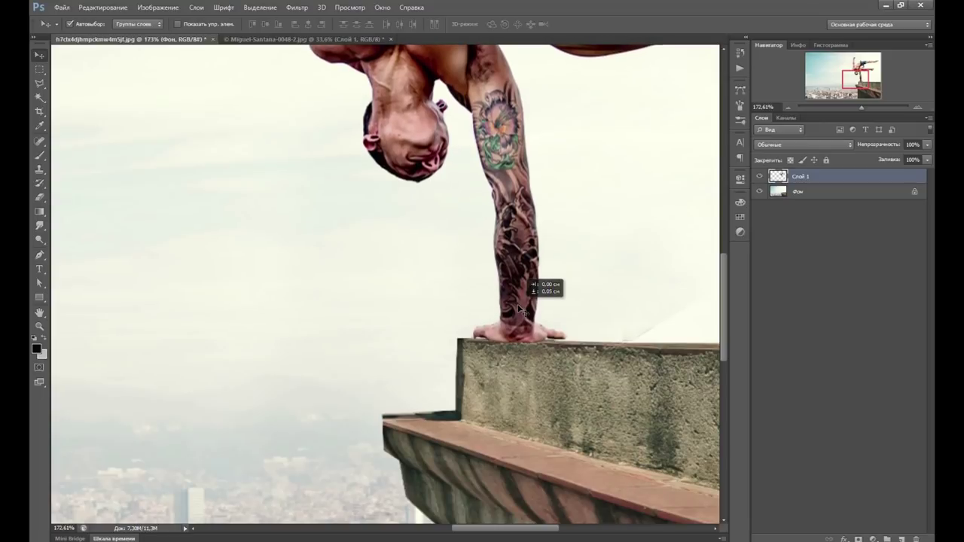
alt+scroll(519, 308, down, 1)
alt+scroll(519, 311, down, 2)
alt+scroll(519, 311, down, 2)
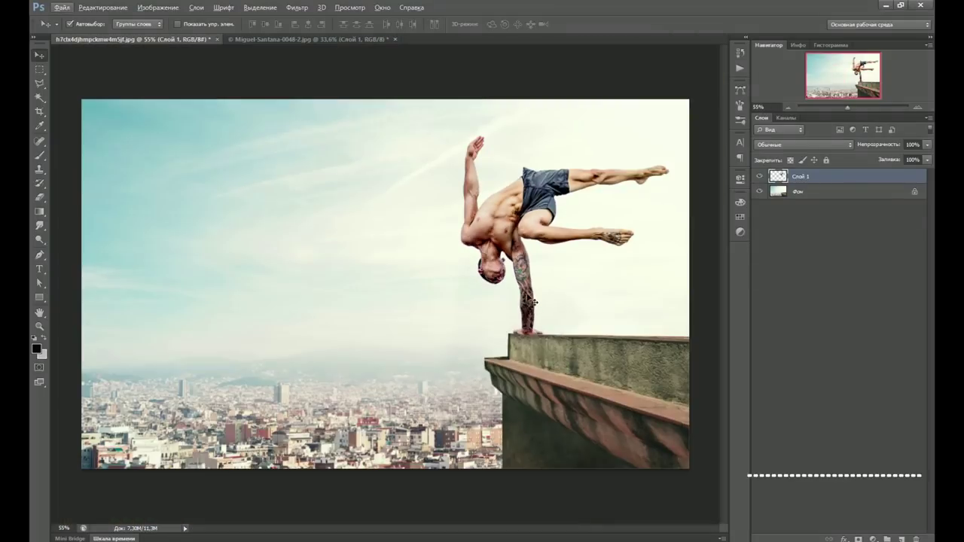
Flip the handstand man horizontally and shift him left onto the cleared ledge.
key(ctrl+t)
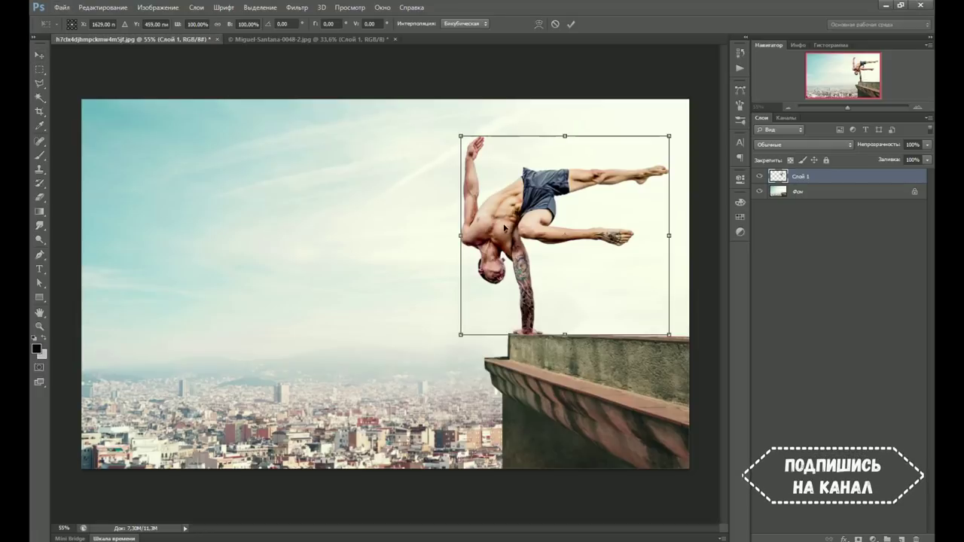
right_click(503, 226)
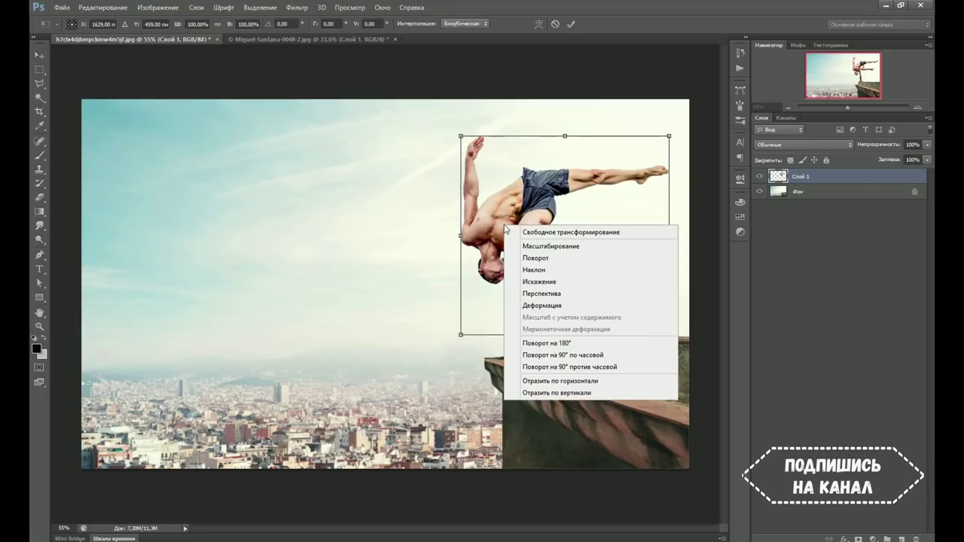
click(533, 382)
drag(633, 240, 569, 239)
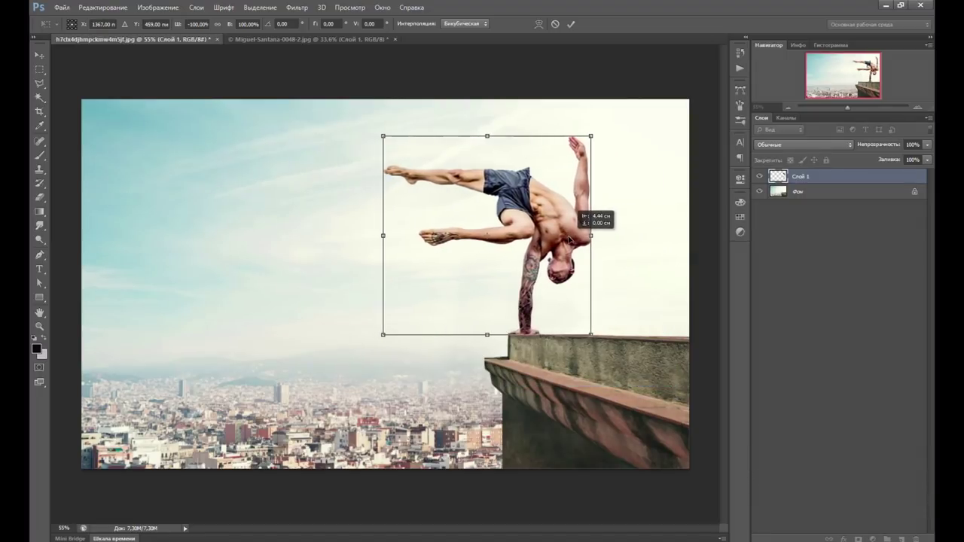
click(798, 191)
click(740, 231)
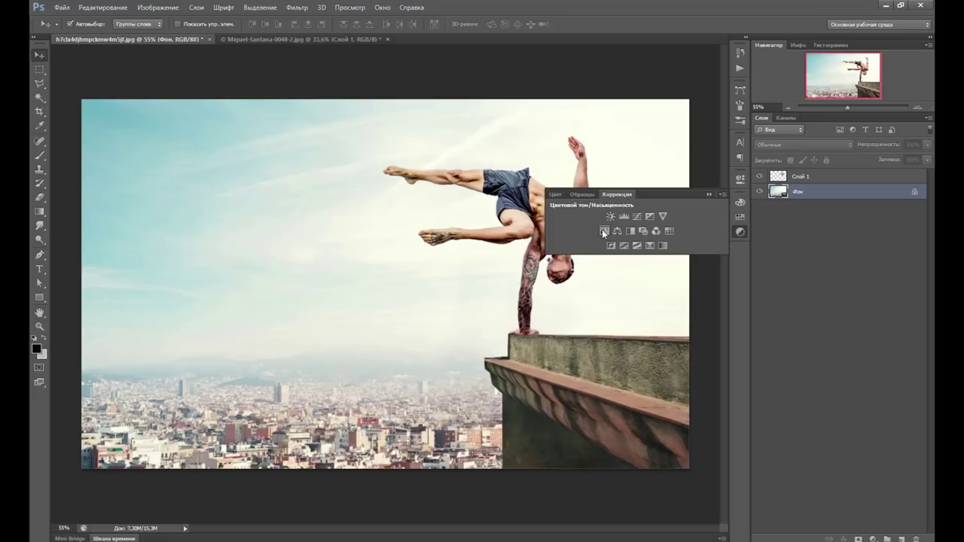
Add a Hue/Saturation layer at Saturation +40, compare it on and off, then zoom out.
click(603, 231)
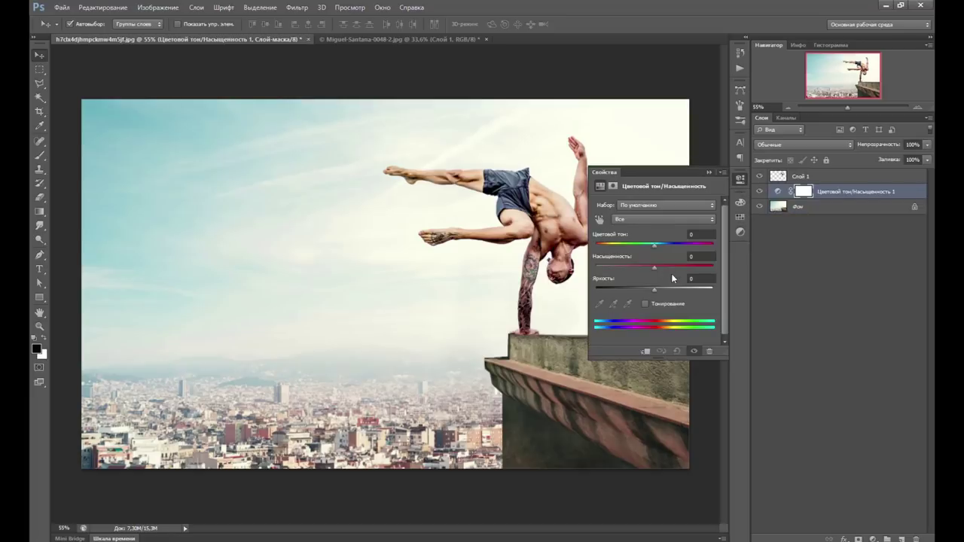
drag(655, 265, 662, 269)
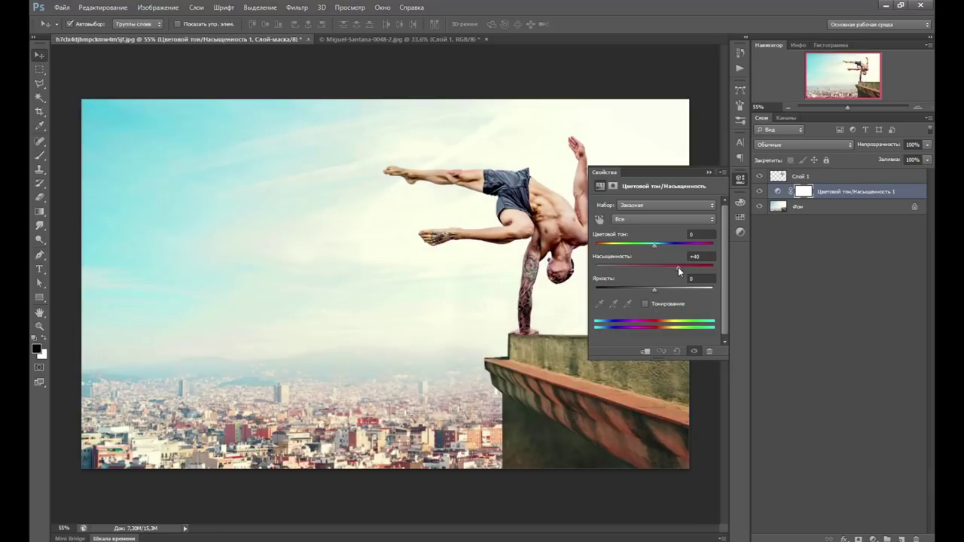
click(740, 178)
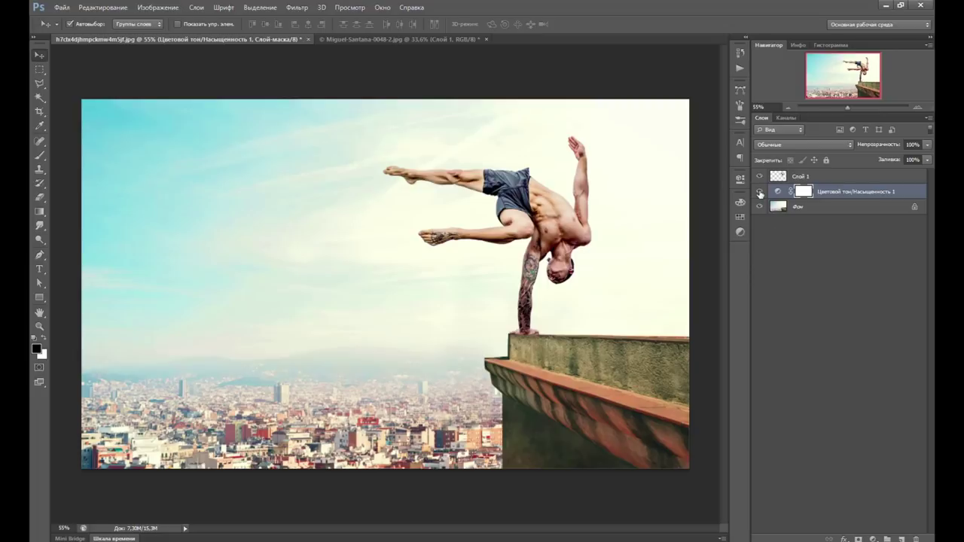
click(759, 191)
click(759, 192)
click(759, 192)
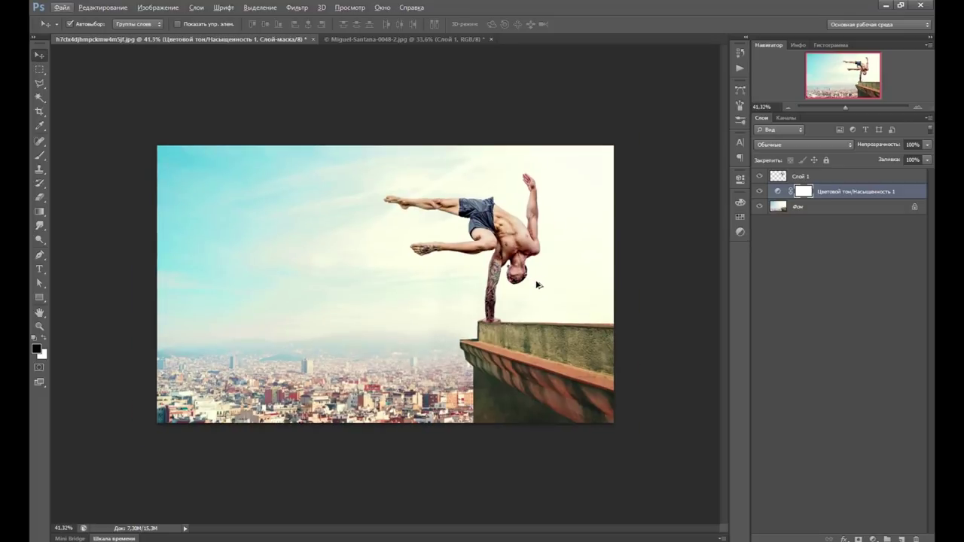
key(ctrl+minus)
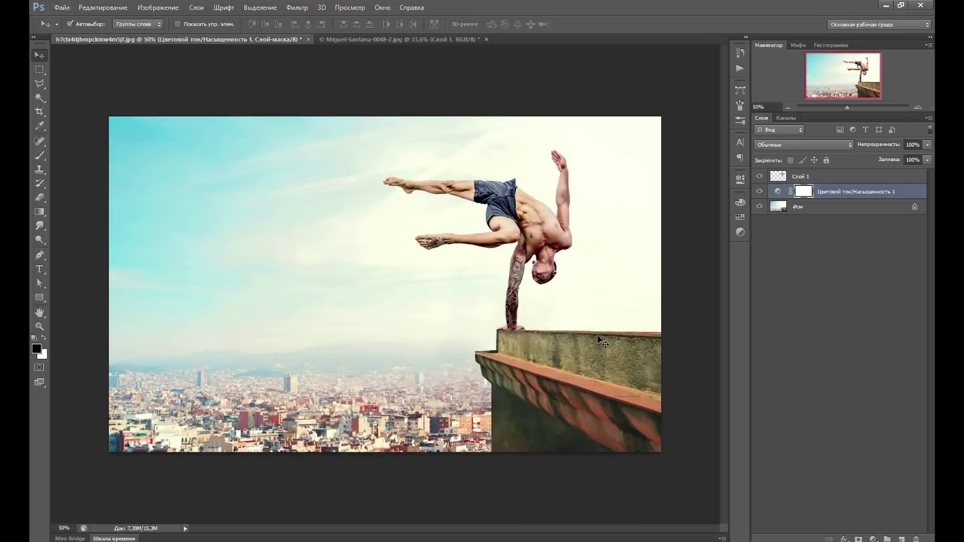